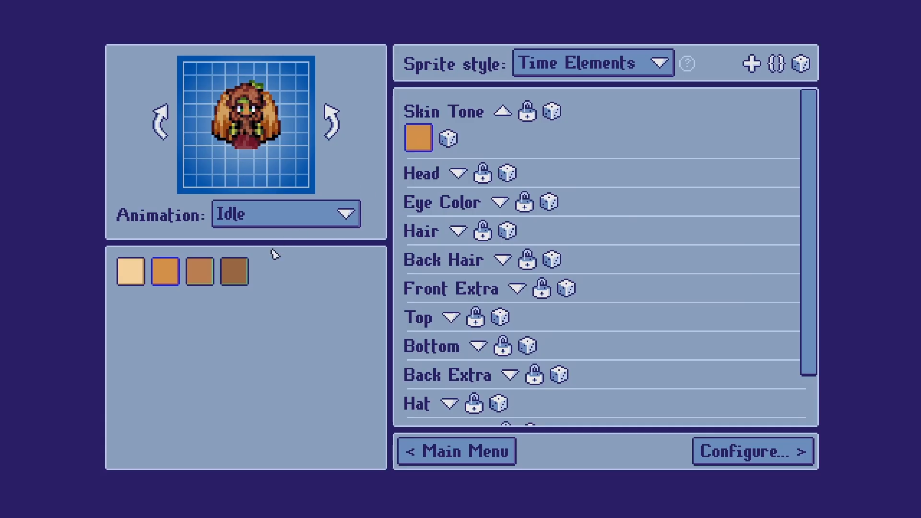
- Set the Time Elements sprite's skin tone to the lightest swatch
click(244, 271)
click(133, 275)
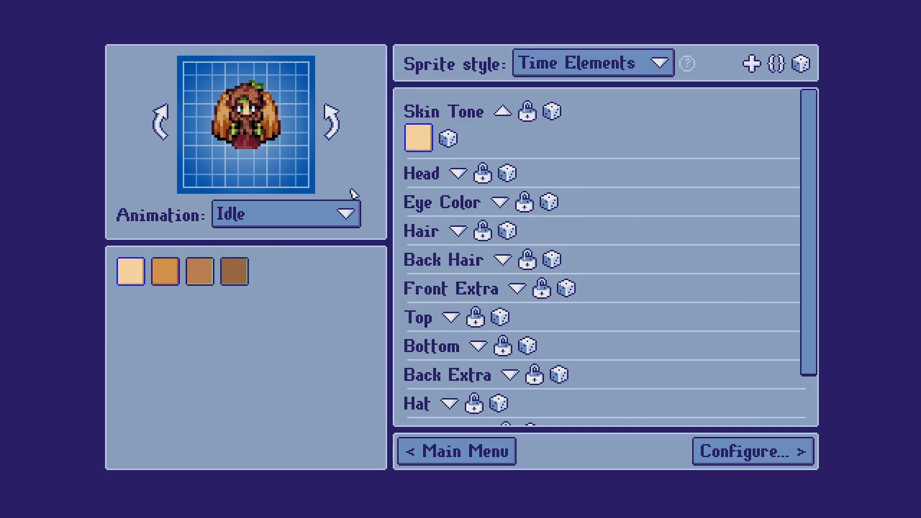
click(409, 142)
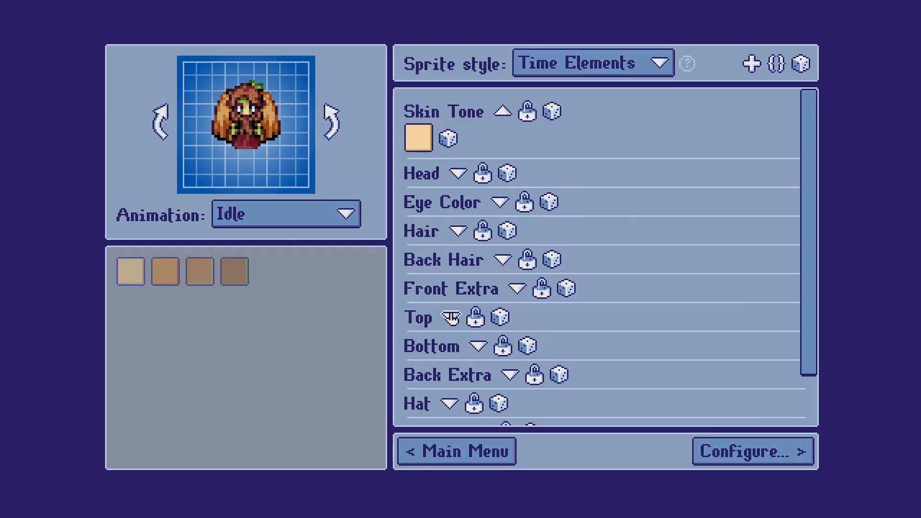
- Expand the Bottom layer's options and look through its garments
click(450, 317)
click(460, 317)
click(474, 345)
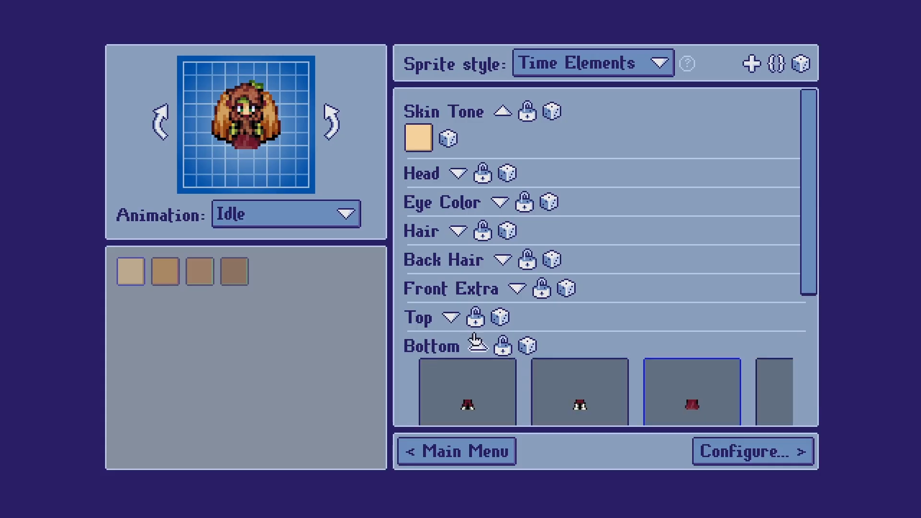
scroll(456, 352, down, 2)
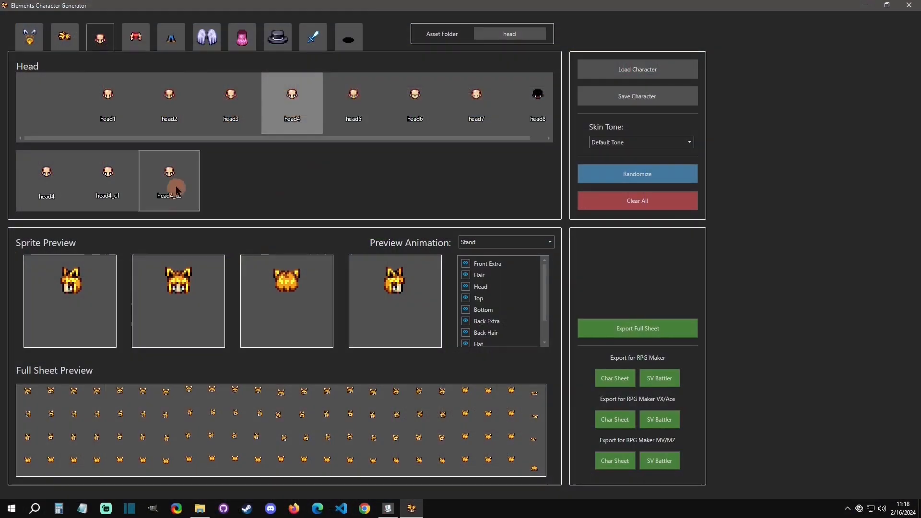
- In Elements Character Generator, choose the head4_c1 head and dress the character in the green top10_c2 top
click(110, 185)
click(136, 37)
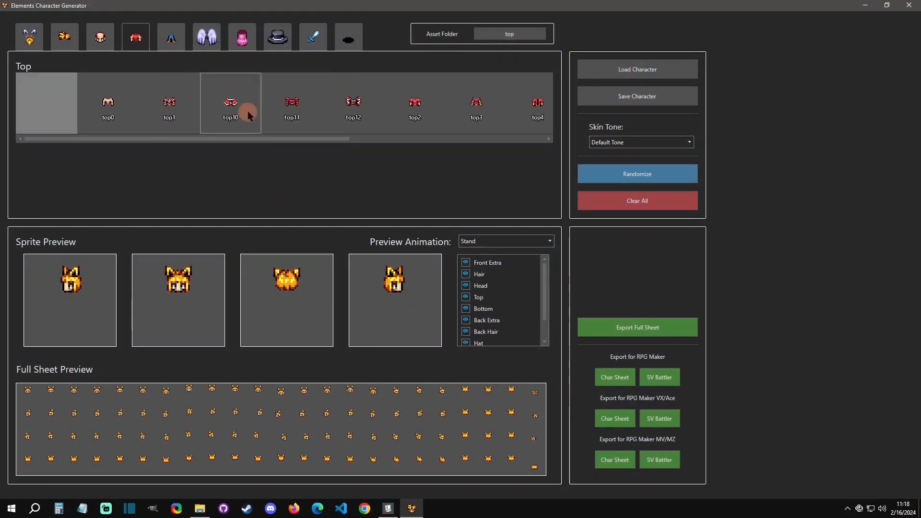
click(240, 110)
click(192, 181)
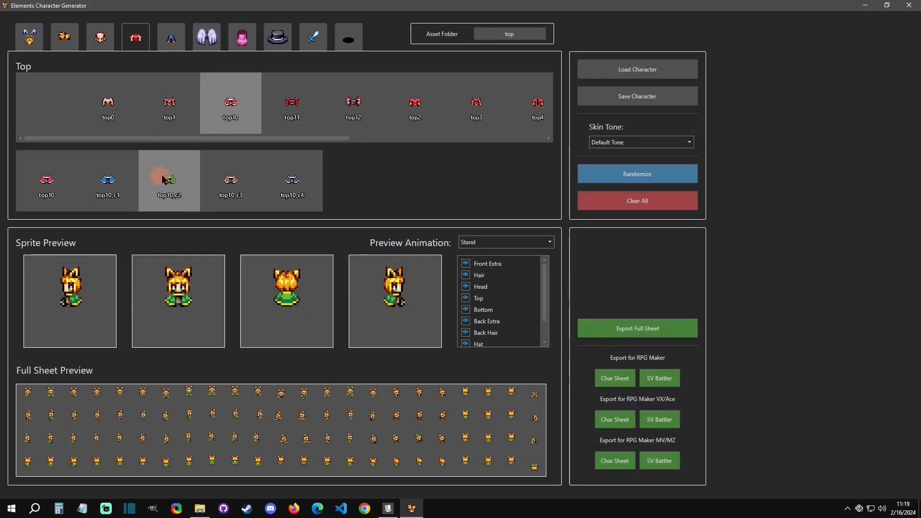
click(235, 104)
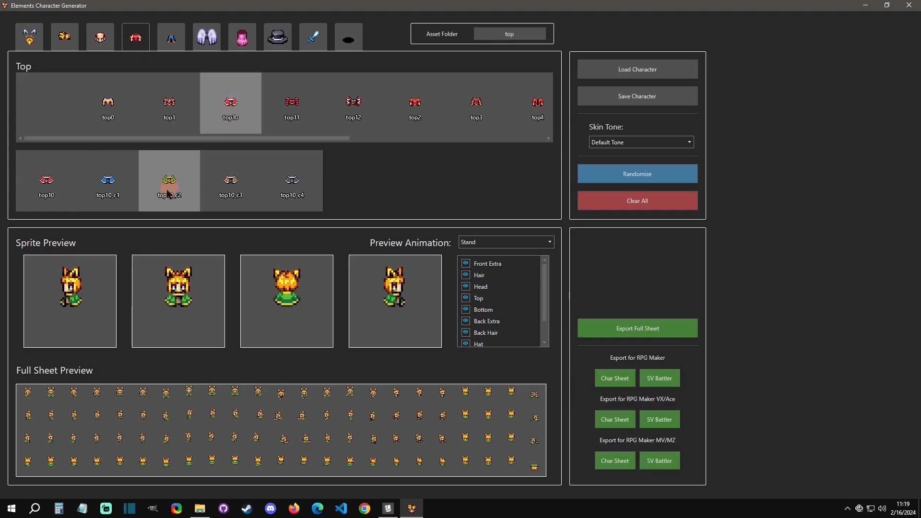
click(55, 100)
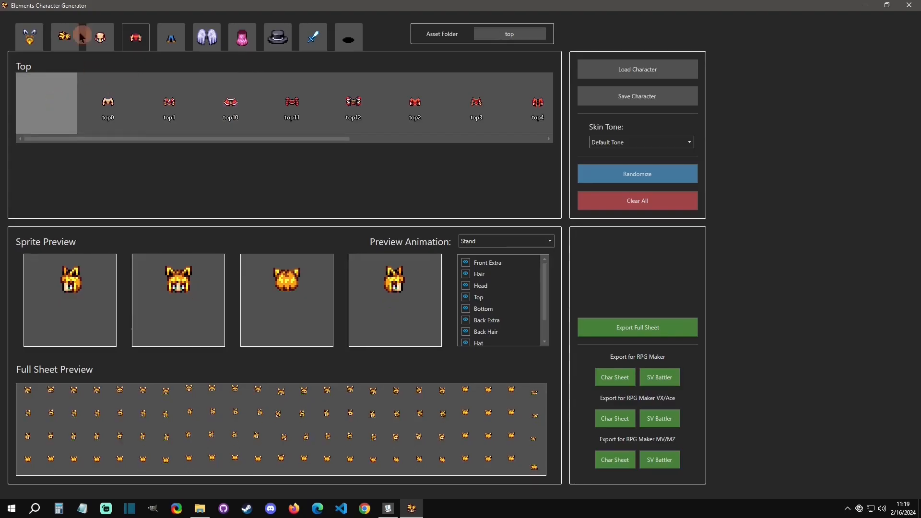
click(230, 103)
- Dress the character in the green bottom4_c2 bottom and try on a back extra before removing it
click(171, 37)
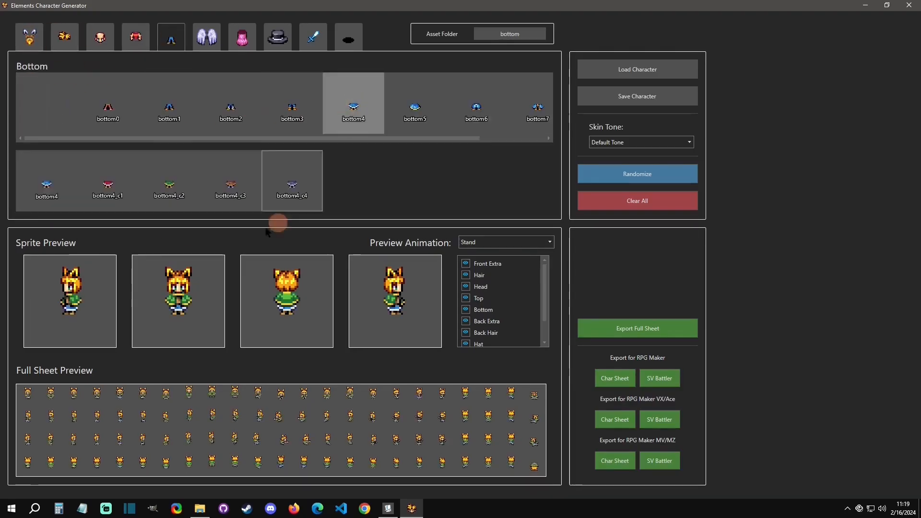
click(207, 37)
click(175, 97)
click(66, 94)
- View the back hair options, then try the hat4 and hat3 hats on the character and remove the hat
click(242, 37)
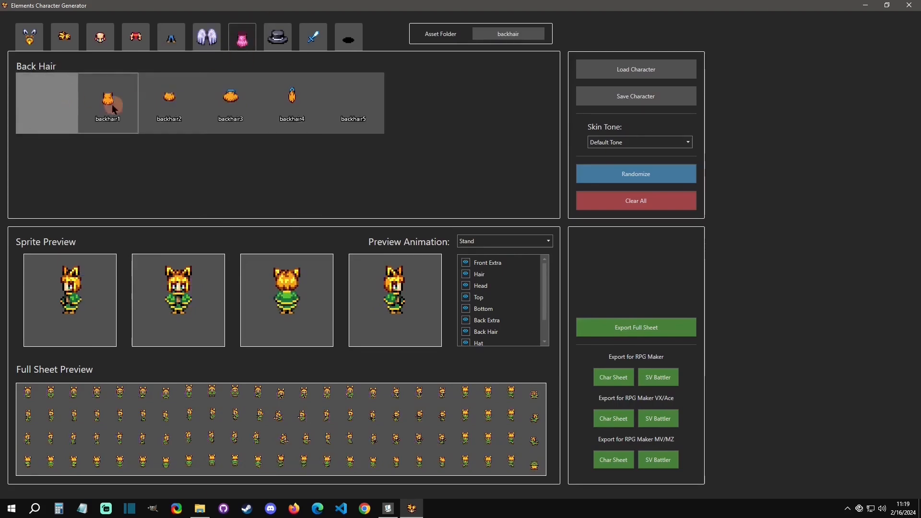
click(277, 37)
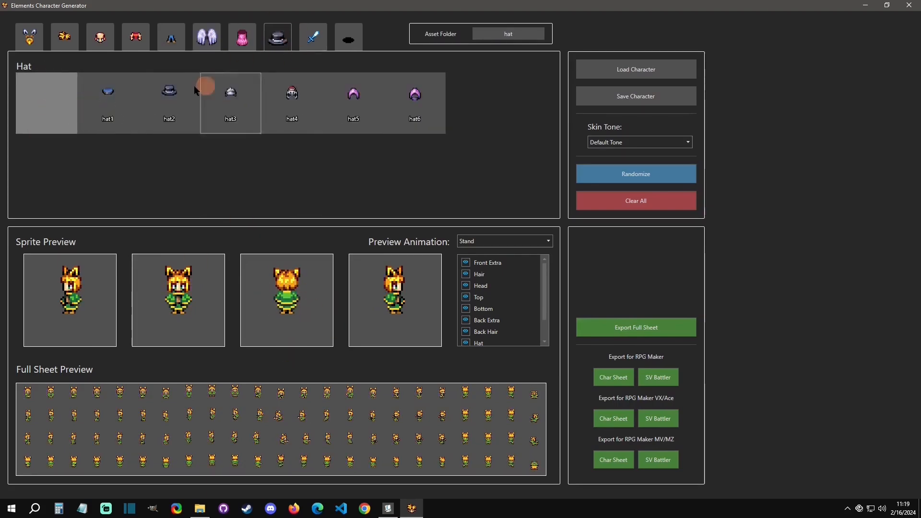
click(296, 118)
click(231, 103)
click(172, 174)
click(46, 103)
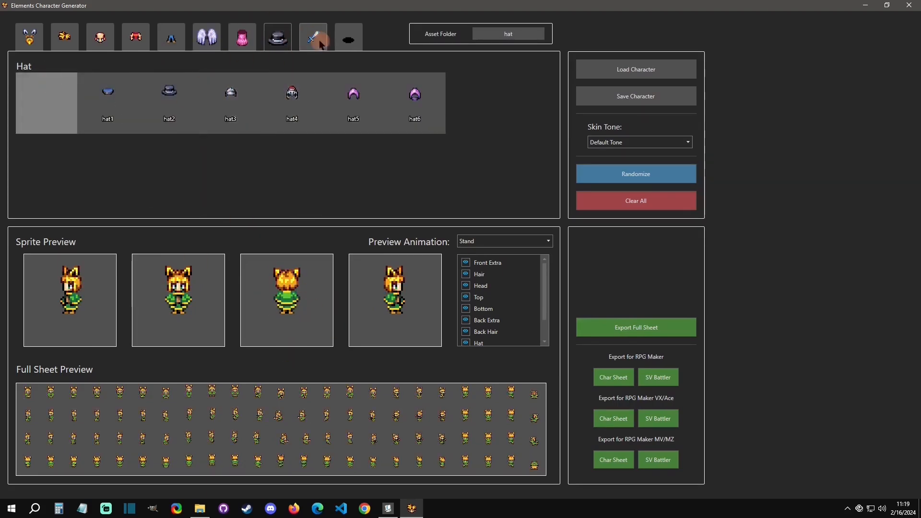
- Try several different weapons on the character
click(313, 36)
click(473, 104)
click(355, 103)
click(288, 117)
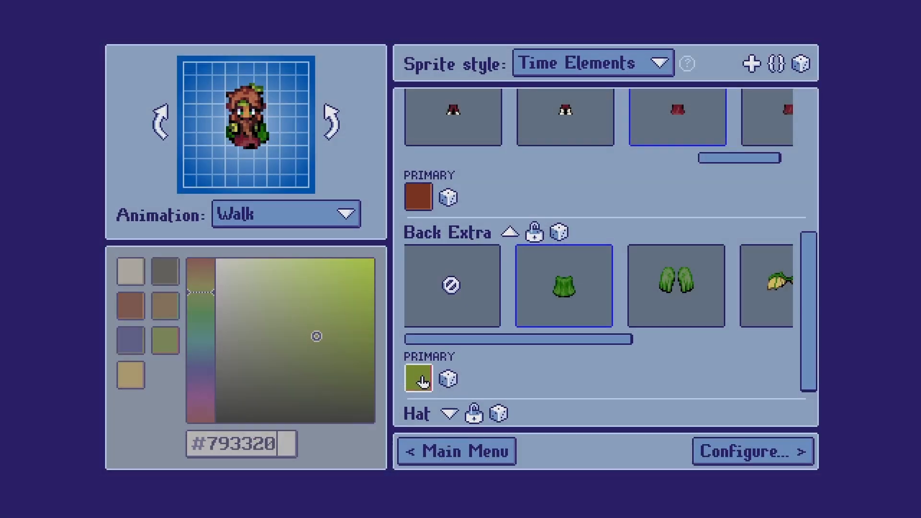
- In Top Down Sprite Maker, set the Back Extra cape's primary color to #bf3db6 and check it from several directions
click(422, 381)
drag(585, 339, 746, 339)
click(334, 126)
click(337, 128)
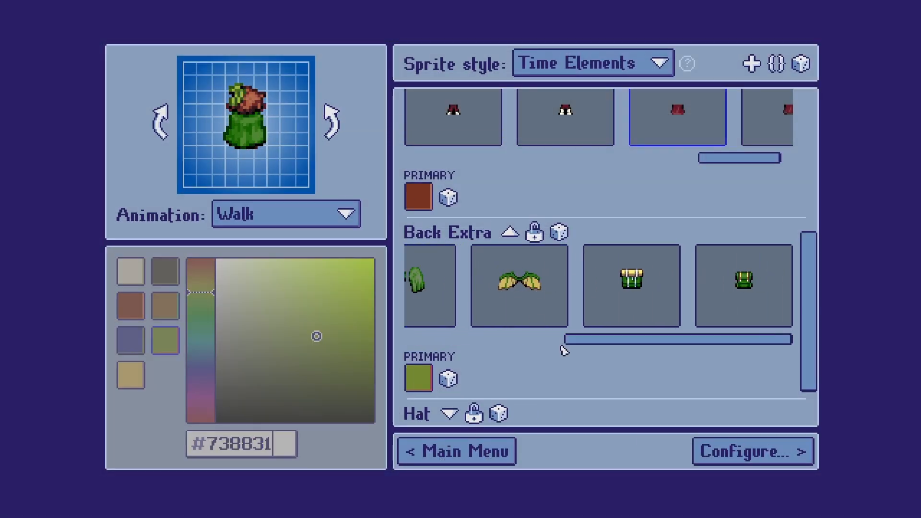
drag(602, 341, 479, 357)
click(200, 399)
click(344, 294)
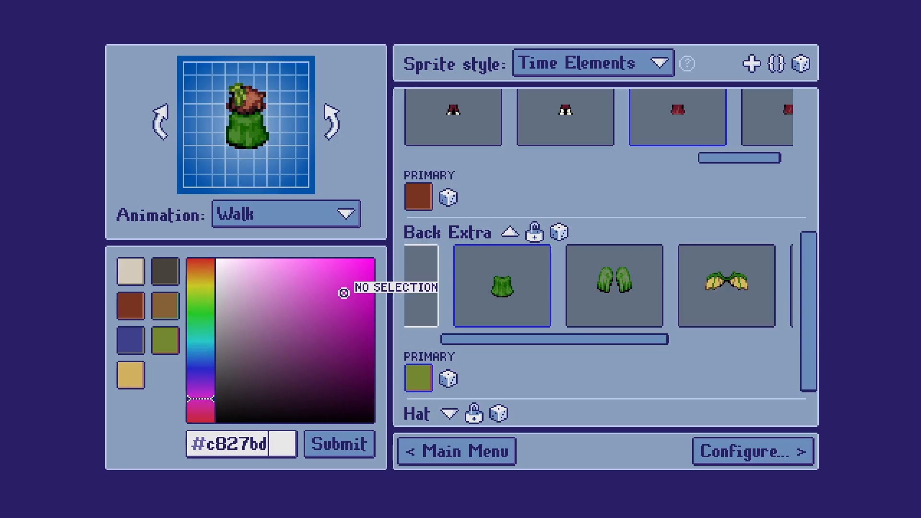
click(324, 299)
click(341, 452)
click(329, 116)
click(333, 123)
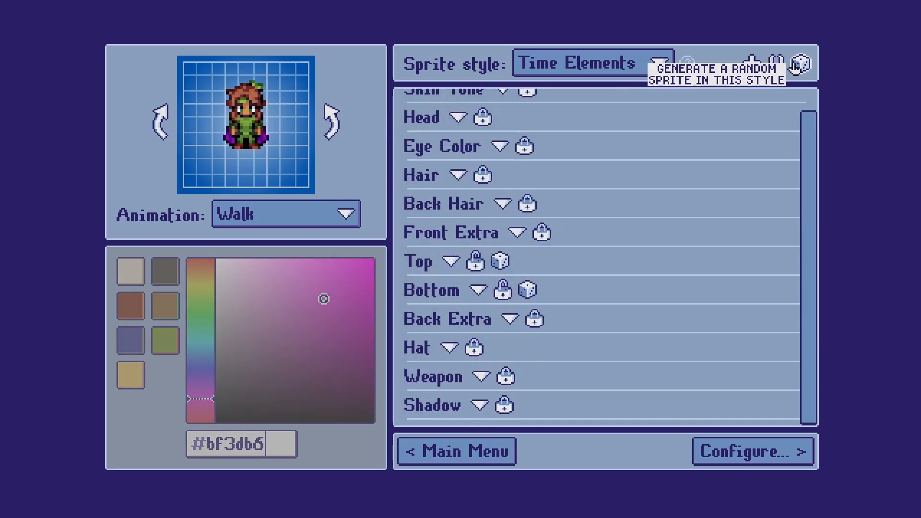
- Generate a random sprite with only the Top and Bottom layers unlocked, and turn the preview to inspect it
click(796, 66)
click(339, 123)
click(340, 123)
click(340, 123)
click(339, 122)
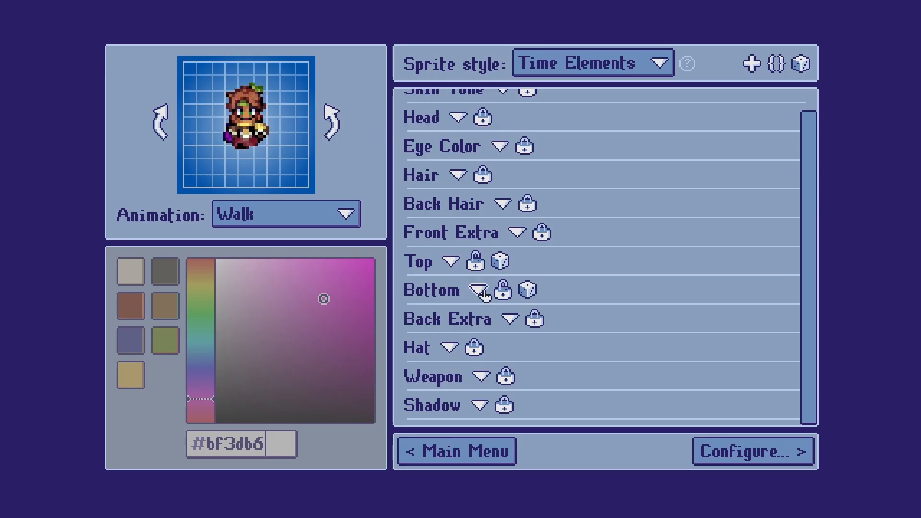
- Remove the cape from the sprite's Back Extra layer and collapse its options
click(510, 319)
click(425, 362)
click(509, 319)
- Unlock the Hair layer and generate several random sprites in this style
scroll(677, 158, up, 1)
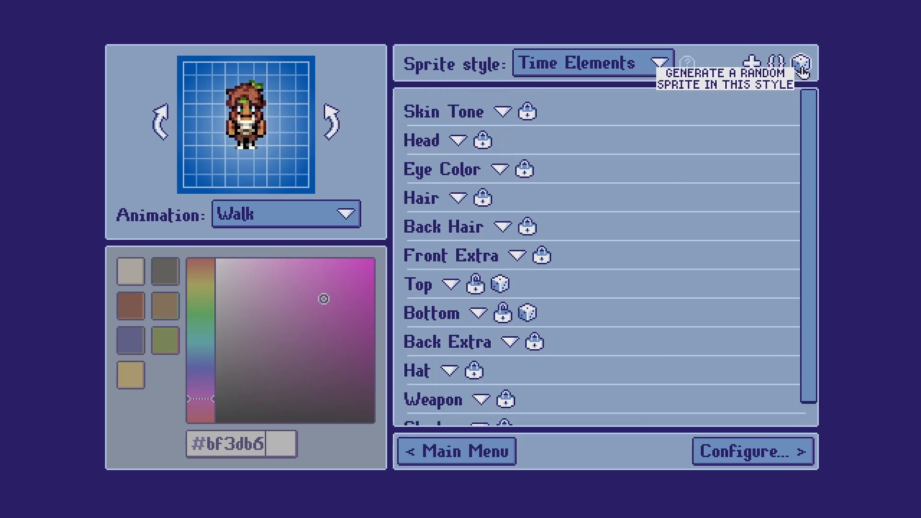
click(482, 199)
click(797, 60)
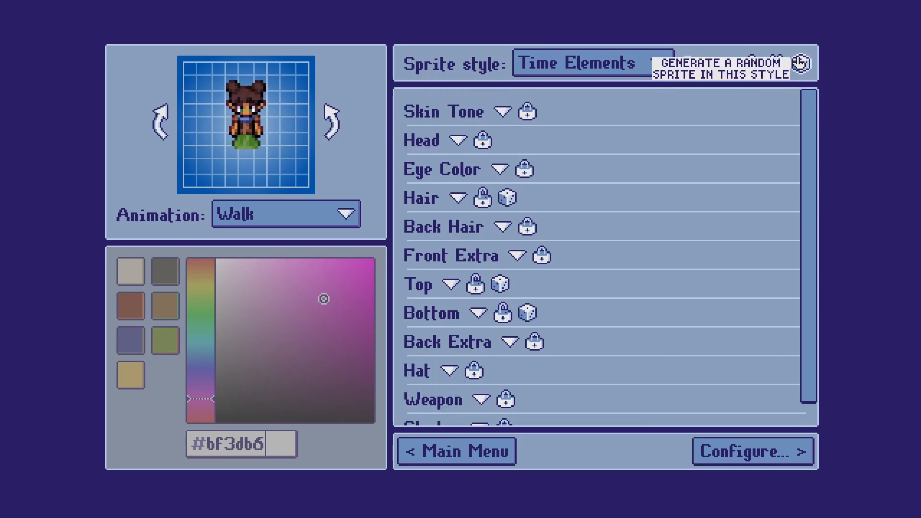
click(796, 60)
click(797, 60)
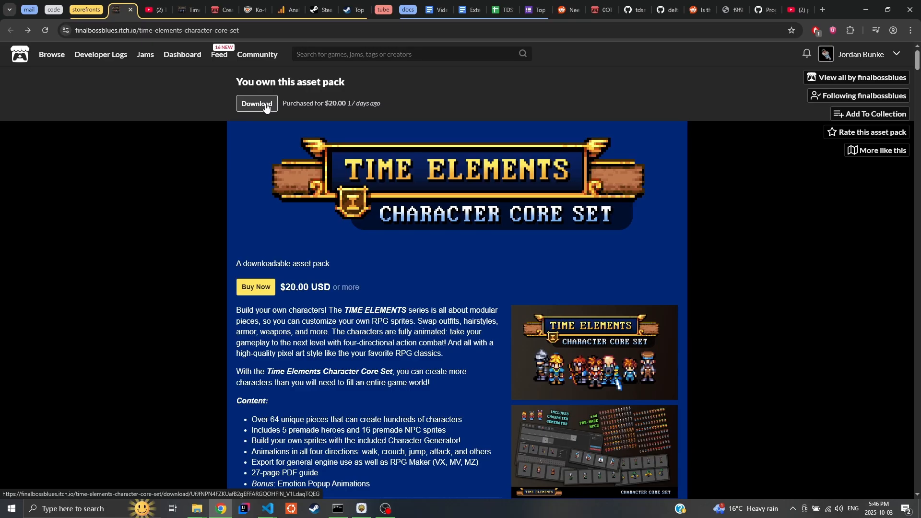
- Open the download page of the Time Elements: Character Core Set on itch.io and locate elements_core_pack_tdsm.zip
click(266, 107)
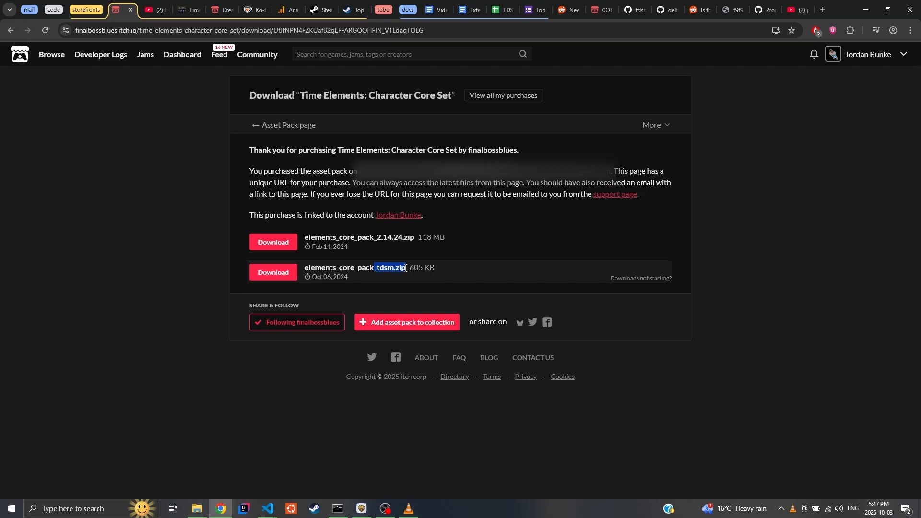
click(441, 267)
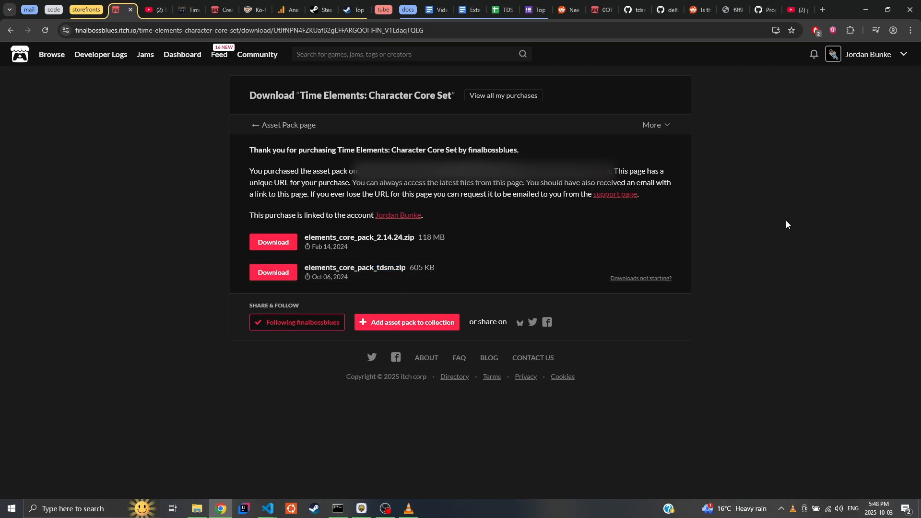
- In File Explorer, extract elements_core_pack_tdsm.zip to the suggested folder and inspect the extracted README.pdf and elements_tdsm_style.zip
click(197, 509)
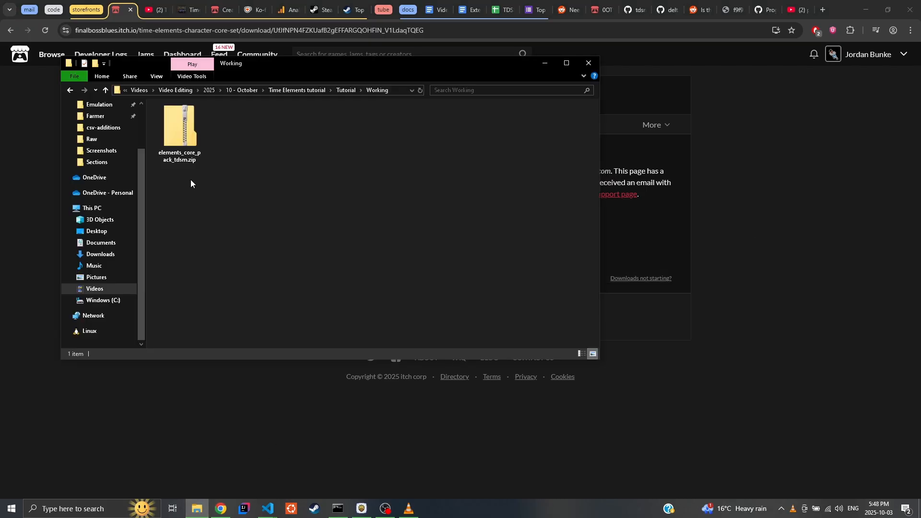
right_click(182, 137)
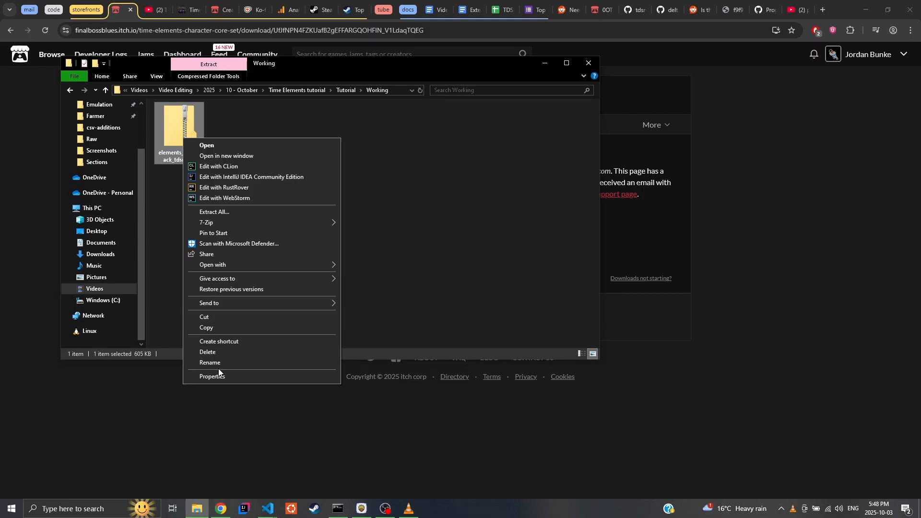
click(244, 210)
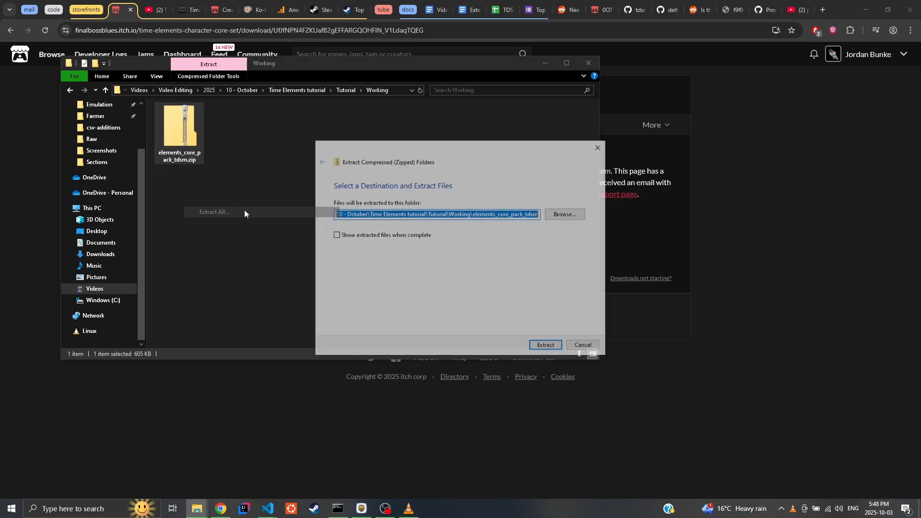
click(507, 218)
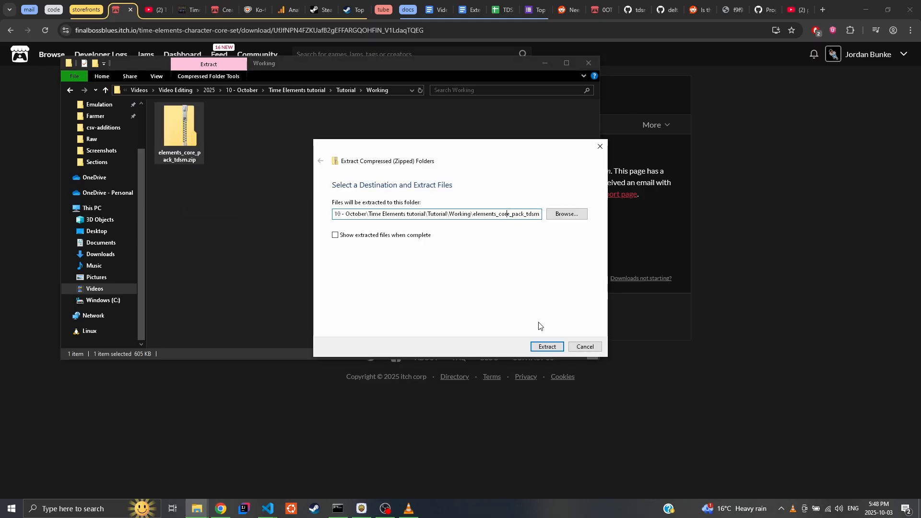
click(547, 347)
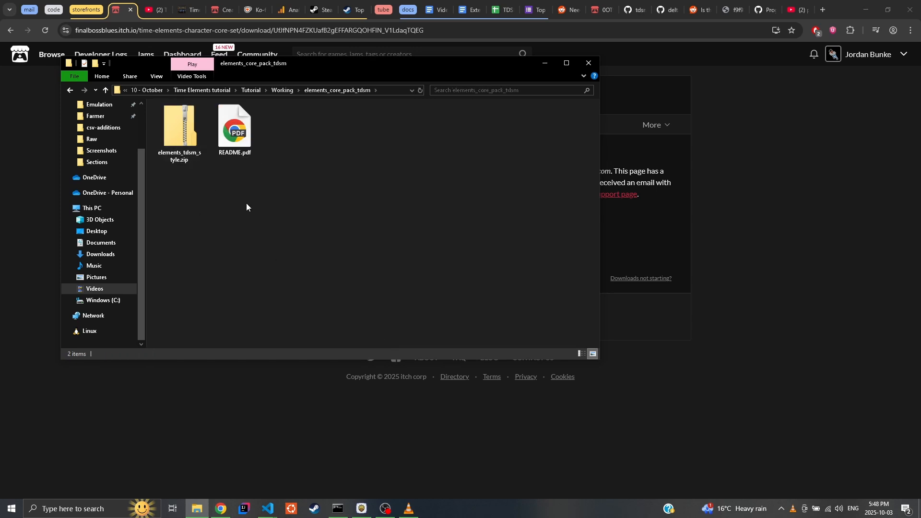
click(235, 141)
click(181, 140)
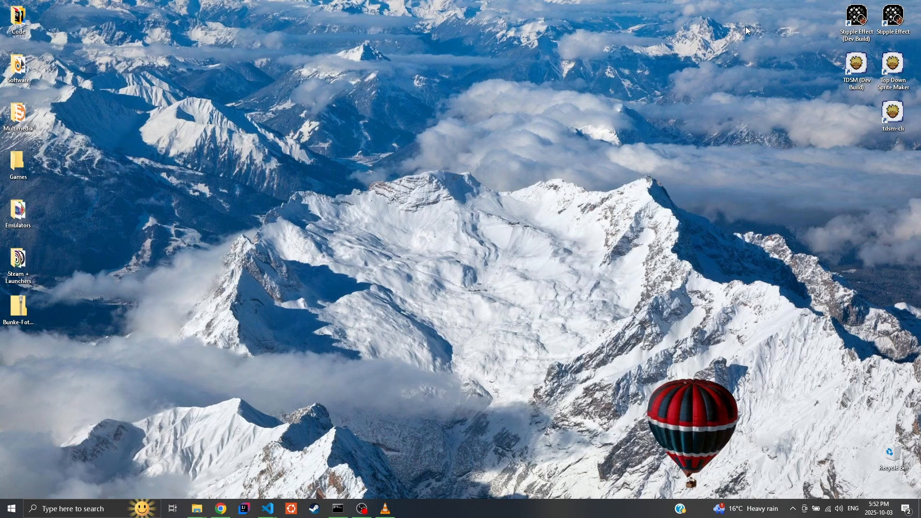
- Launch Top Down Sprite Maker from the desktop and start editing a sprite
double_click(893, 67)
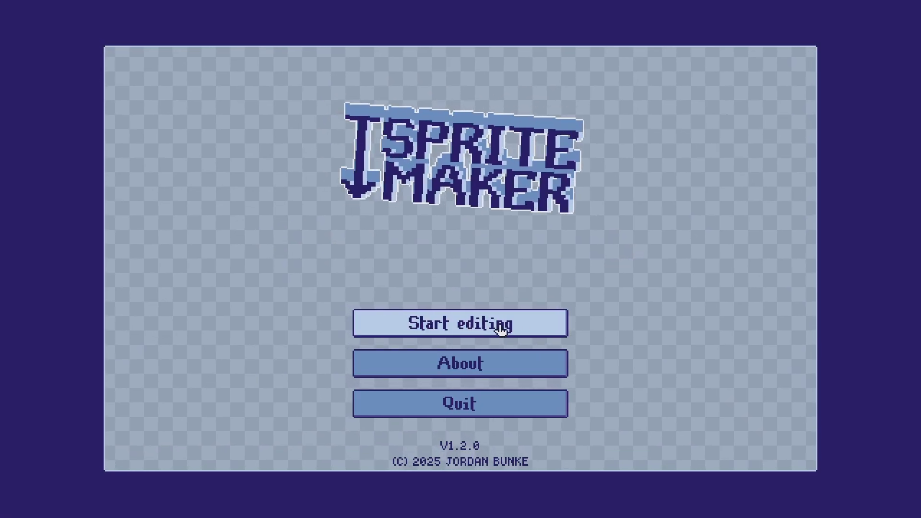
click(511, 329)
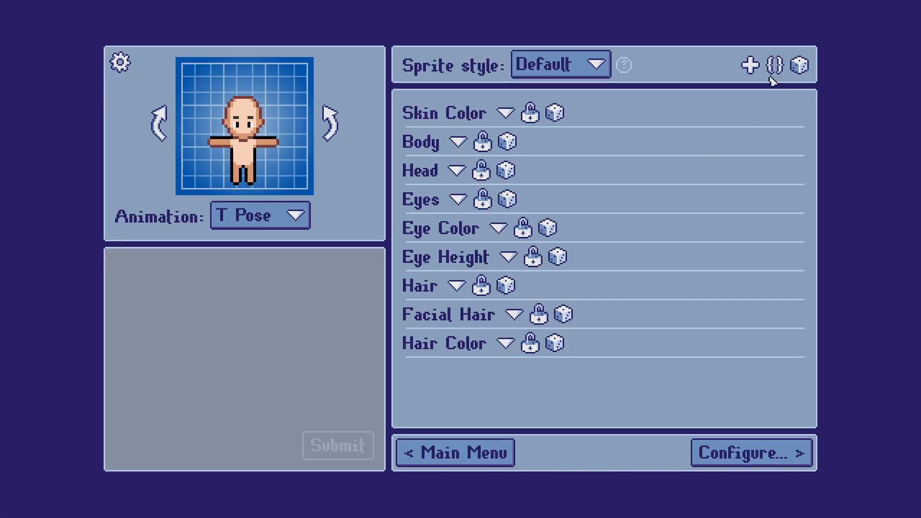
- Import the sprite style archive elements_tdsm_style.zip from the elements_core_pack_tdsm folder
click(750, 66)
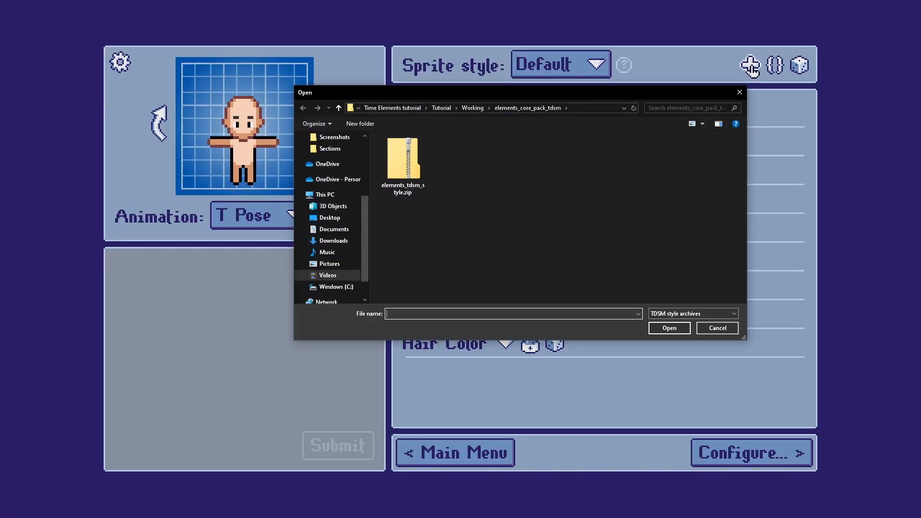
click(393, 152)
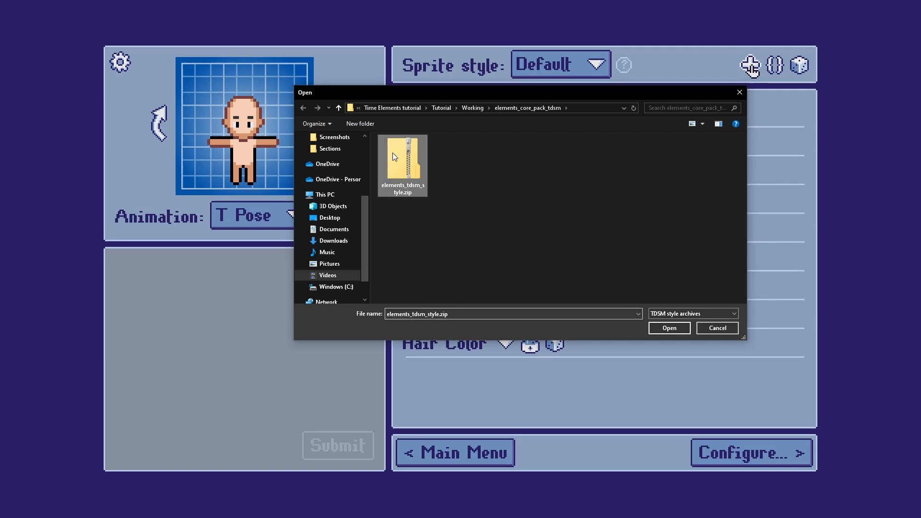
click(669, 328)
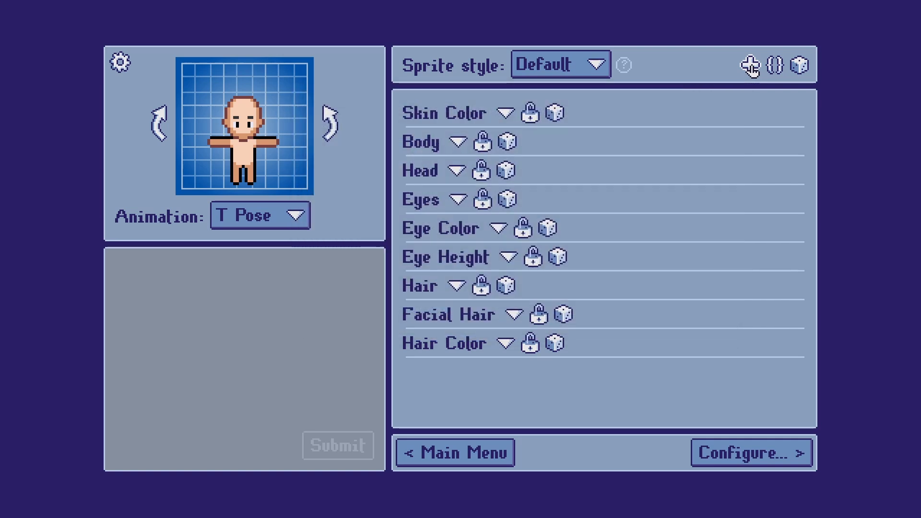
- Turn the sprite preview to another direction and set its animation to Jump
click(337, 132)
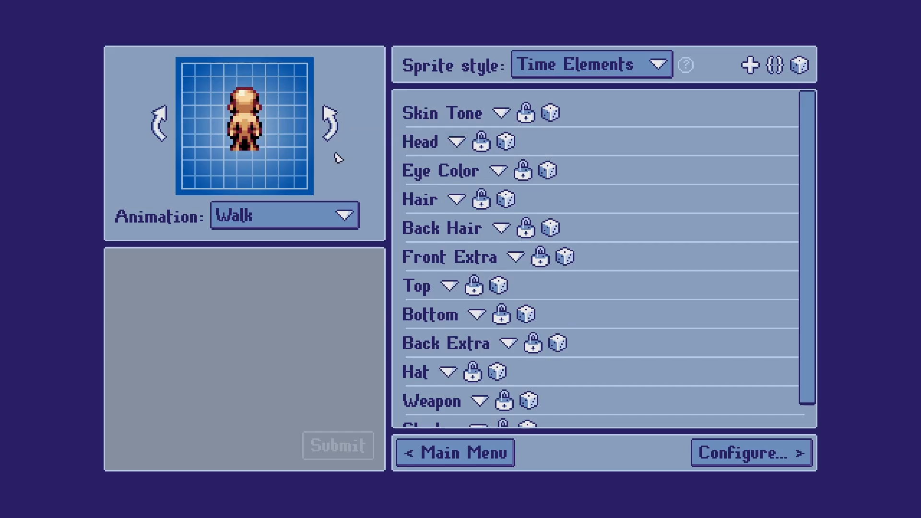
click(326, 212)
scroll(307, 283, down, 3)
click(297, 293)
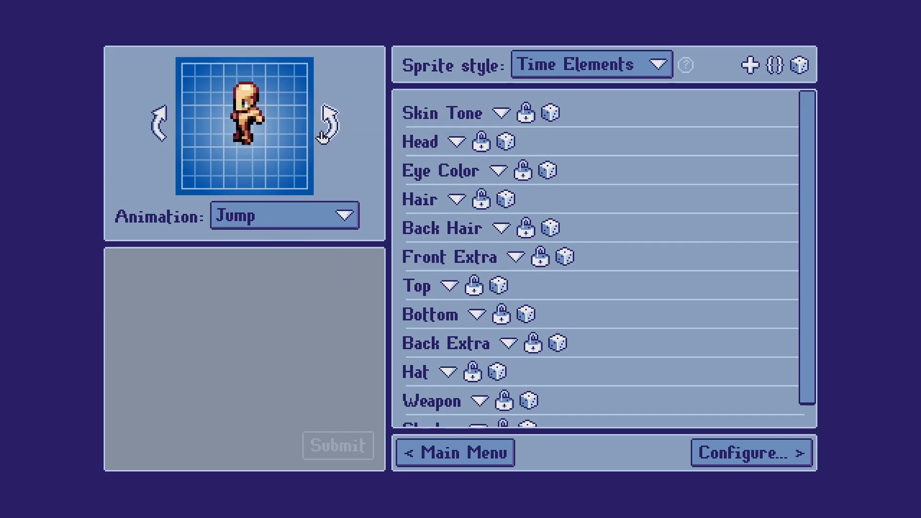
- Preview the Attack and Heavy Attack animations and turn the sprite to view it from another direction
click(342, 213)
scroll(300, 283, down, 3)
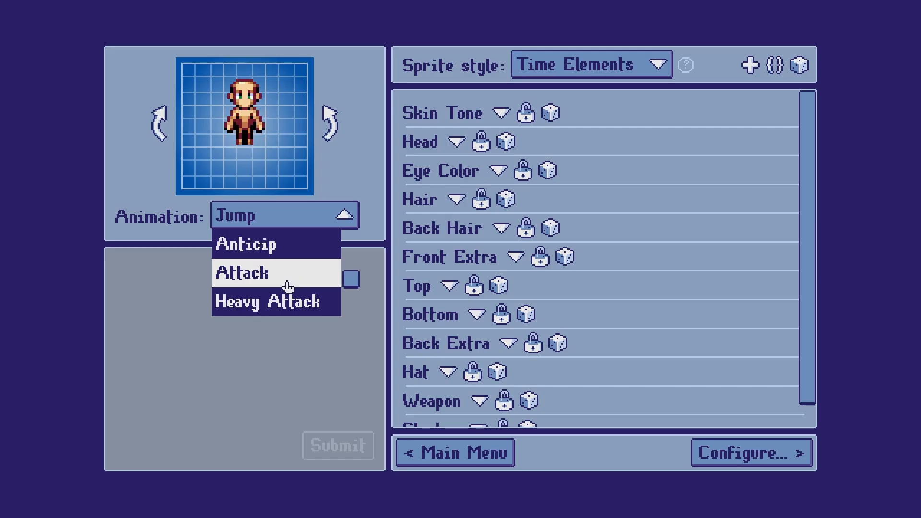
click(288, 286)
click(304, 214)
click(288, 301)
click(329, 126)
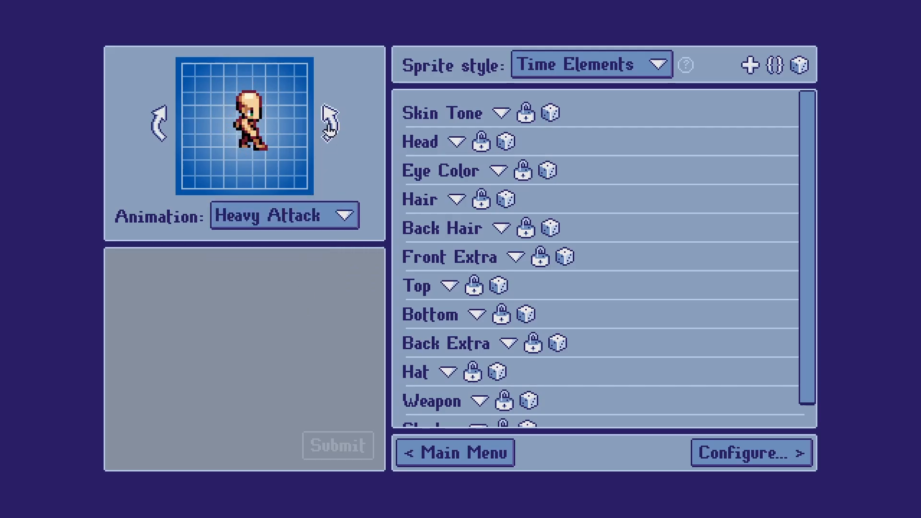
- Preview the Hold Item and Arms Up animations and turn the sprite to another direction
click(317, 224)
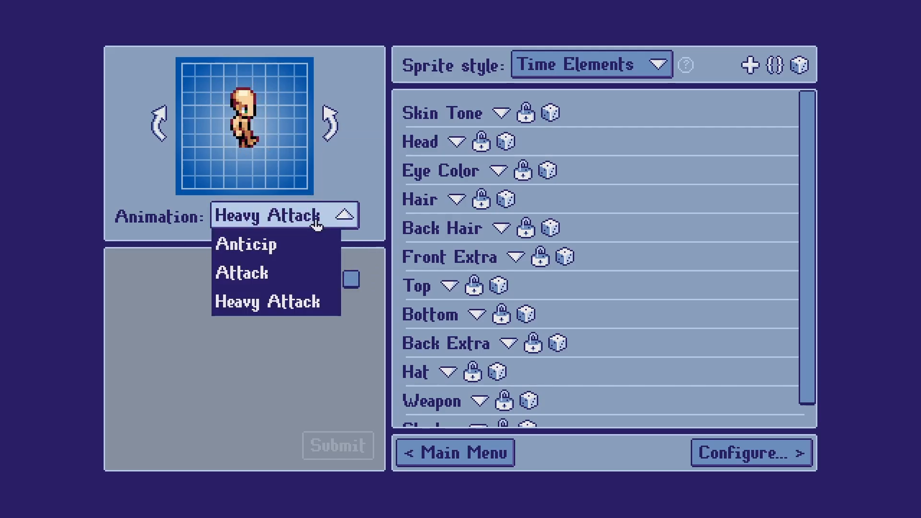
scroll(294, 270, up, 3)
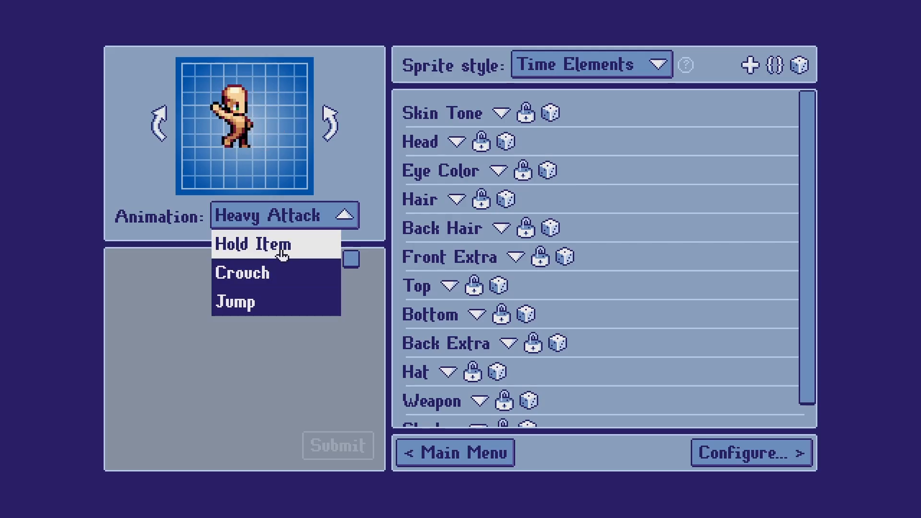
click(282, 255)
click(300, 216)
scroll(281, 247, up, 1)
click(280, 246)
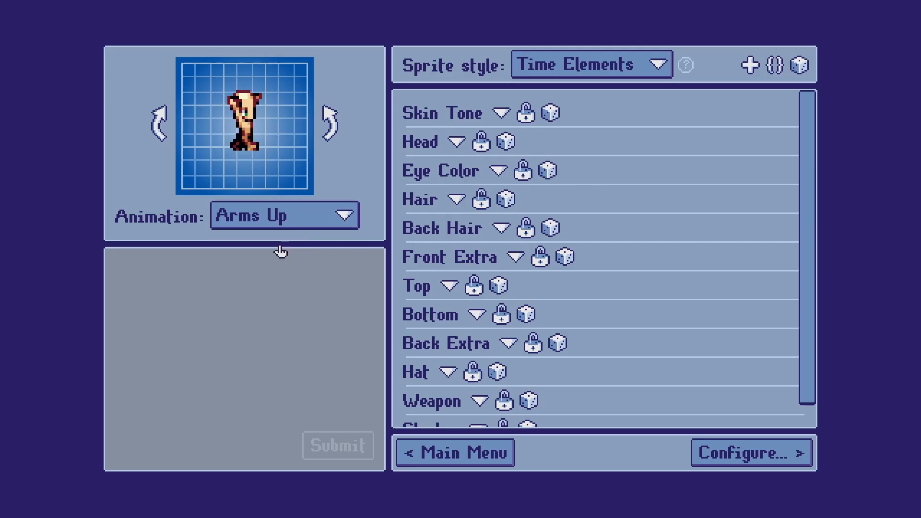
click(318, 144)
- Try the black head at the end of the Head options and choose the second head variant
click(456, 141)
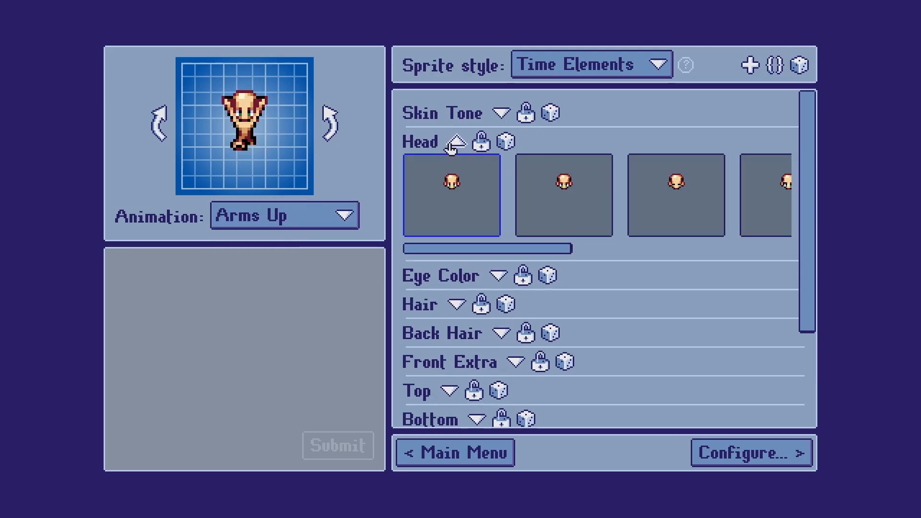
drag(531, 247, 792, 245)
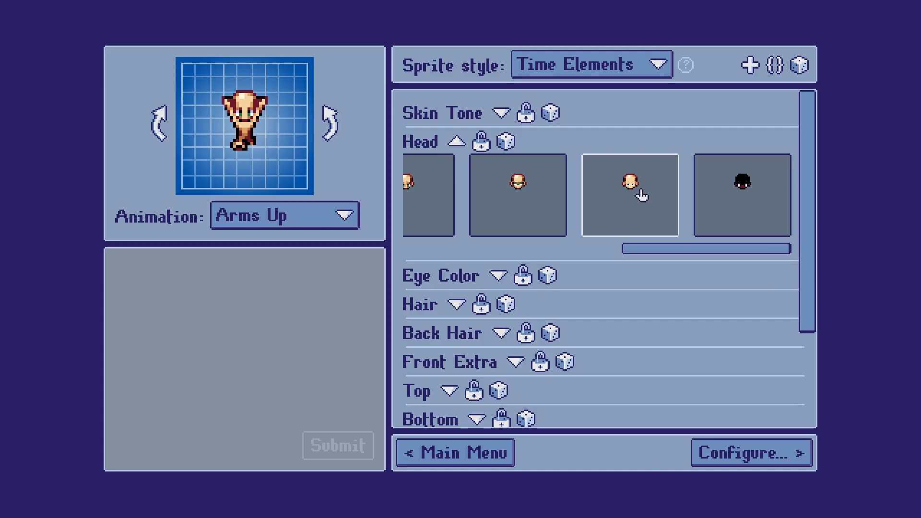
click(717, 199)
drag(691, 248, 518, 252)
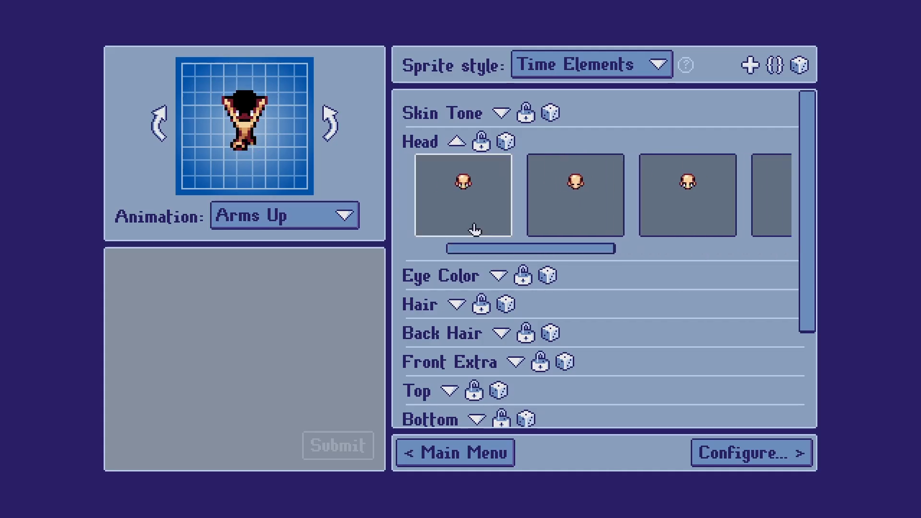
click(475, 225)
click(459, 141)
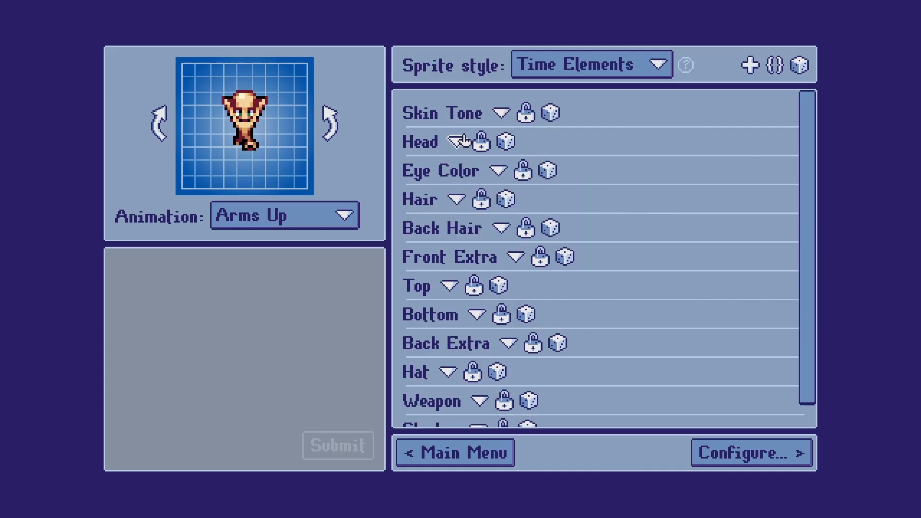
- Try brown #873b16 as the eye color and set it to green #1a7a3e
click(478, 170)
click(415, 197)
click(169, 273)
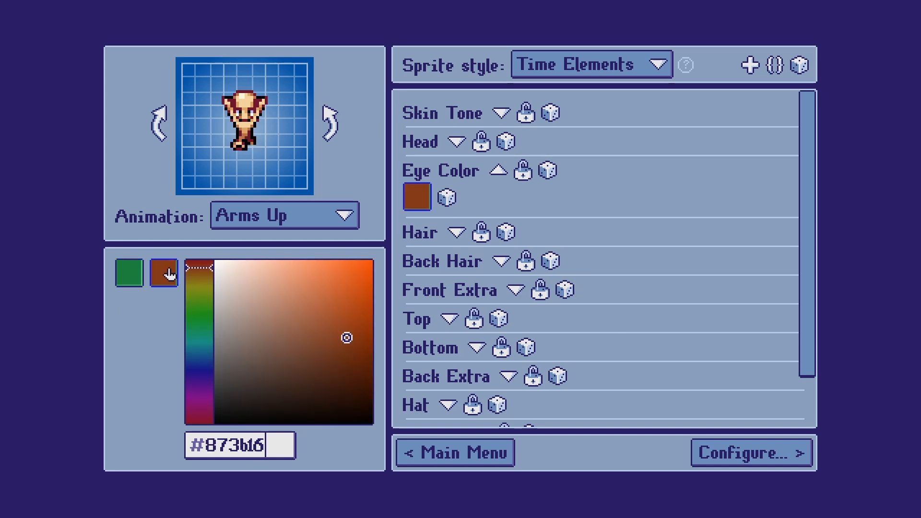
click(137, 269)
click(419, 196)
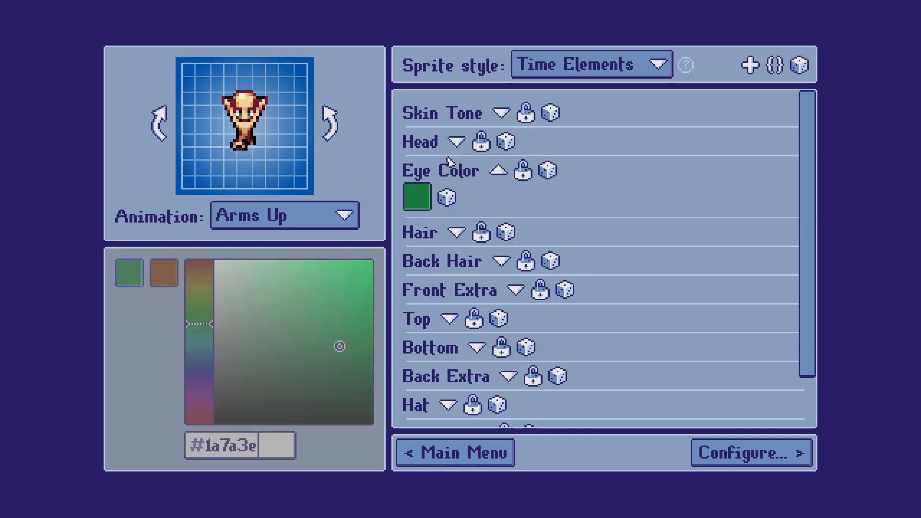
- Try the two darker brown skin tones and set the skin tone to the orange-tan preset
click(501, 113)
click(417, 139)
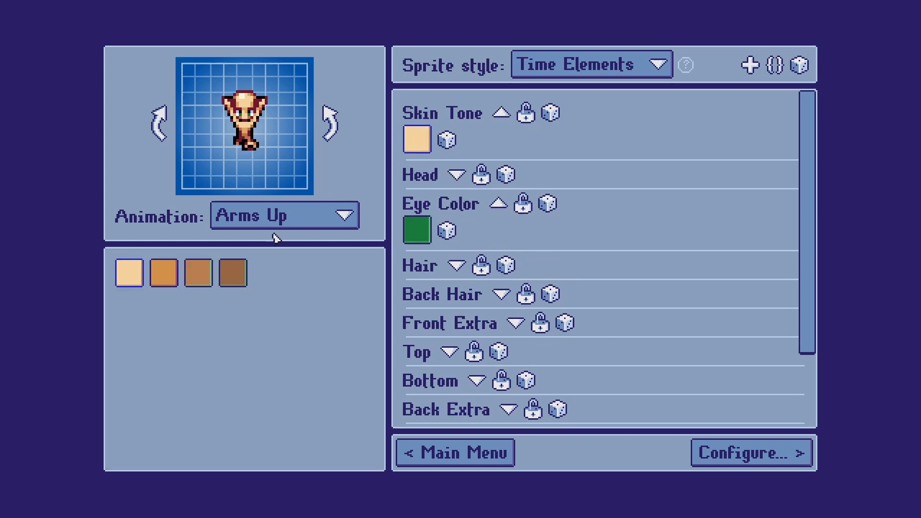
click(245, 277)
click(199, 275)
click(164, 278)
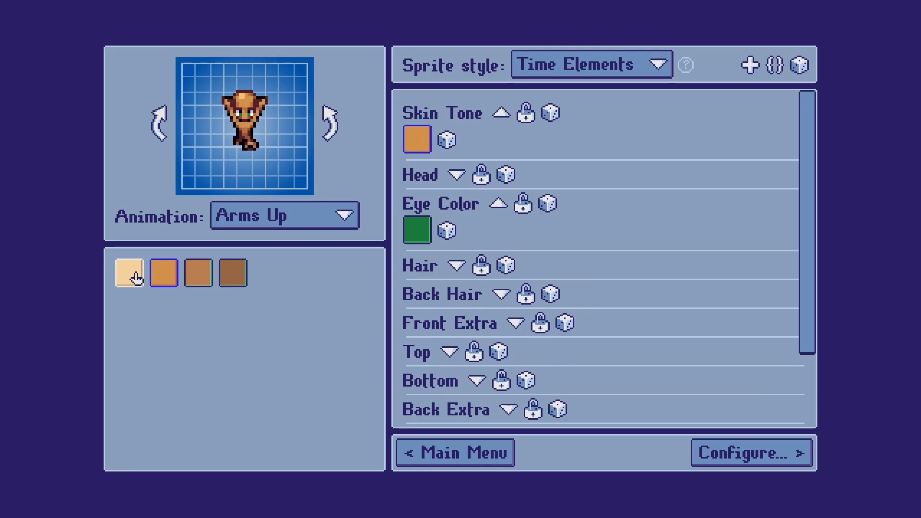
- Add the black shadow under the sprite from the Shadow options
scroll(480, 383, down, 3)
click(476, 405)
scroll(527, 384, down, 3)
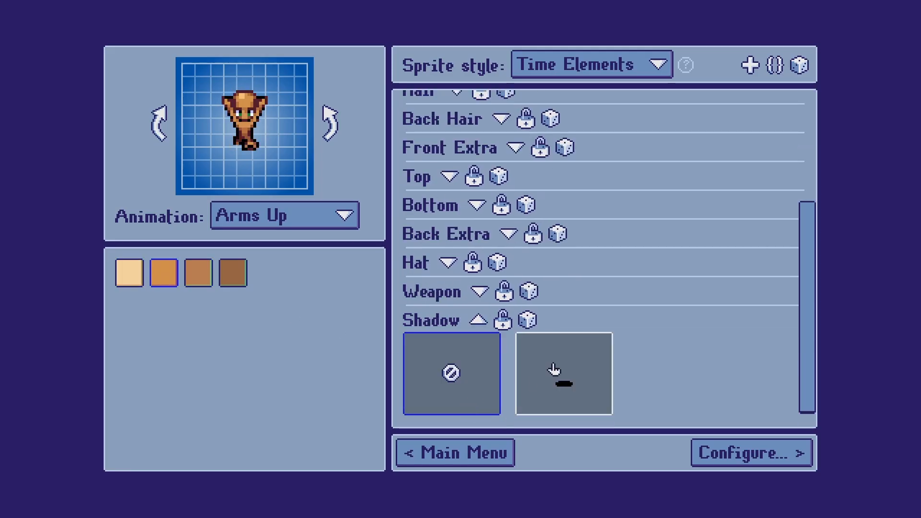
click(554, 370)
click(479, 320)
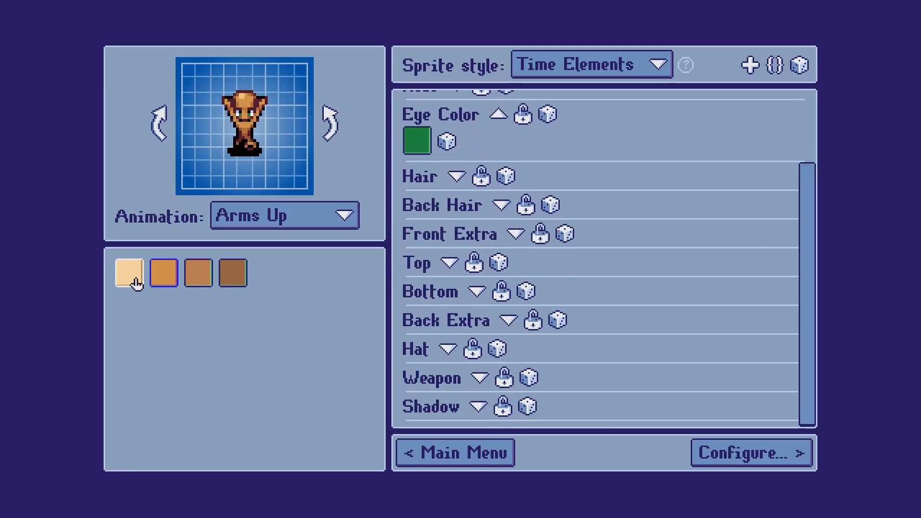
- Give the sprite the first hairstyle after the empty option and color it yellow #d7bc36
scroll(446, 160, up, 3)
click(457, 175)
click(457, 175)
click(457, 265)
click(532, 307)
click(417, 411)
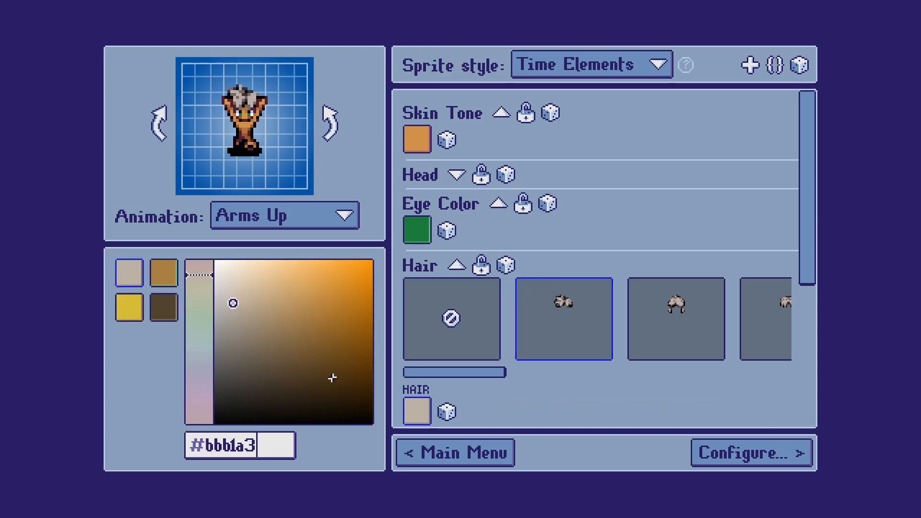
click(136, 308)
click(457, 265)
- Give the sprite a top with primary color #793320 and choose the red variant with a dark center
scroll(456, 269, down, 1)
click(450, 323)
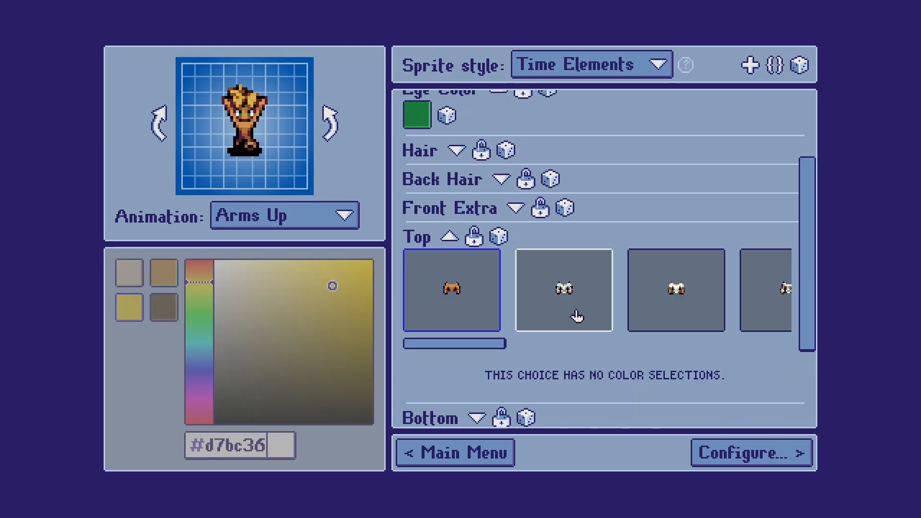
drag(501, 341, 545, 341)
click(448, 288)
click(129, 308)
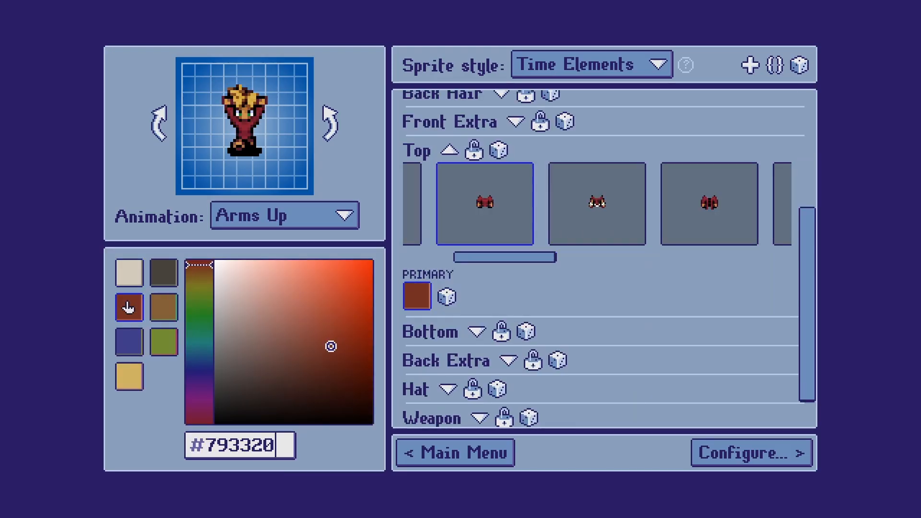
click(663, 209)
- Choose a bottom for the sprite with a blue primary color and set its secondary color to dark gray #46433b
click(476, 336)
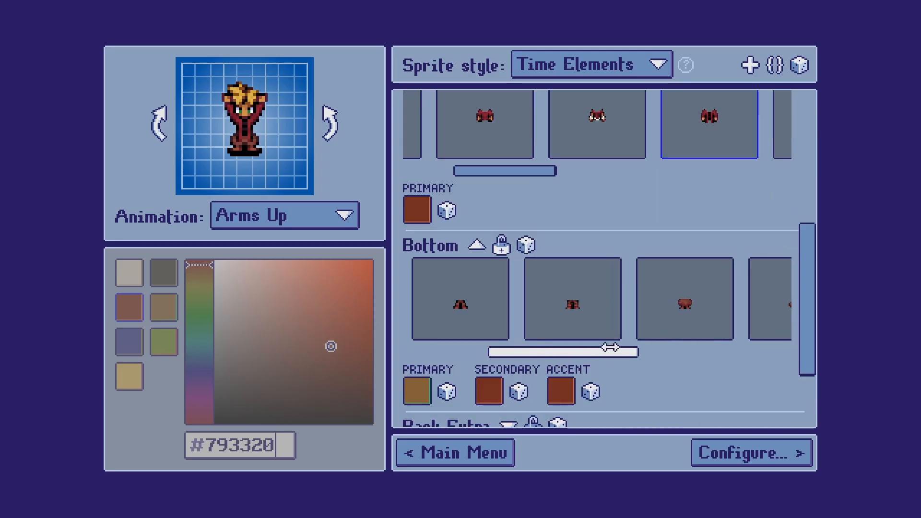
click(416, 391)
click(488, 391)
click(164, 273)
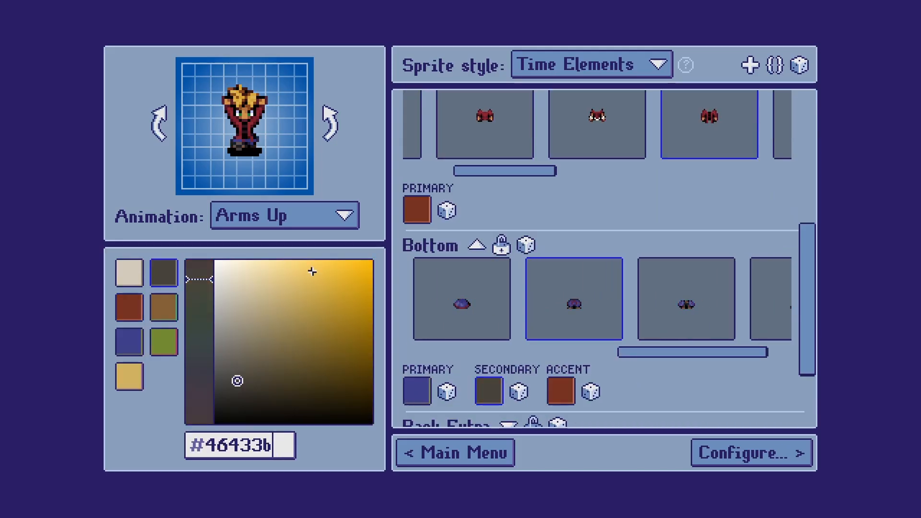
- Turn the sprite preview counterclockwise and open the sprite sheet configuration
click(329, 121)
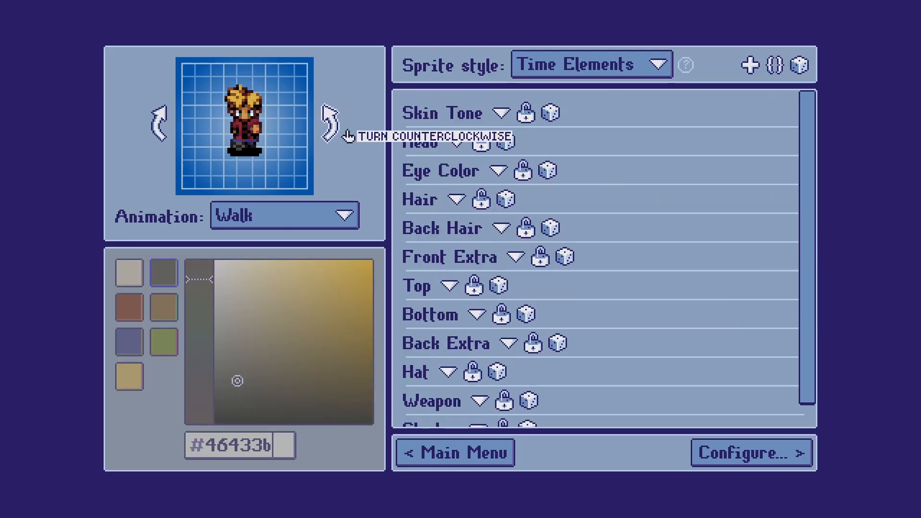
click(775, 452)
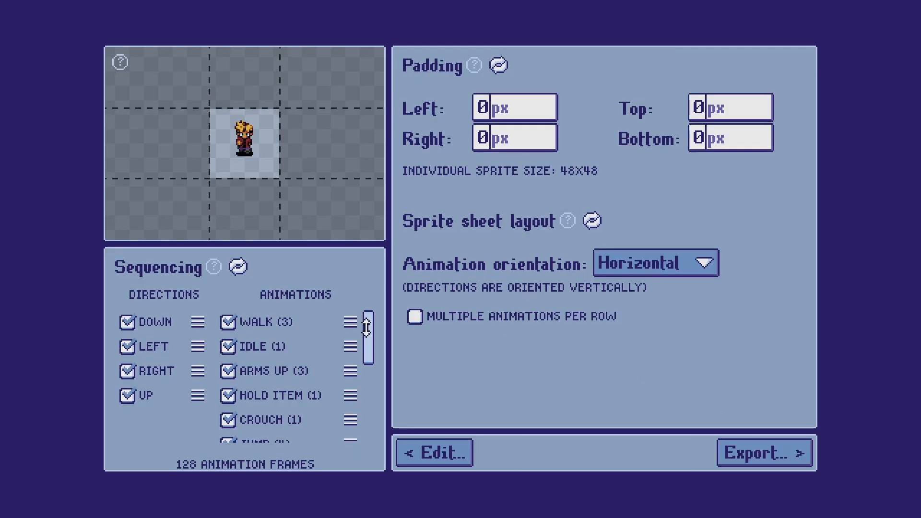
mouse_move(366, 329)
mouse_down()
mouse_move(367, 403)
mouse_move(369, 317)
mouse_up()
- Try left and right padding of 10 px and reset the padding to its defaults
click(509, 114)
text(10)
click(520, 129)
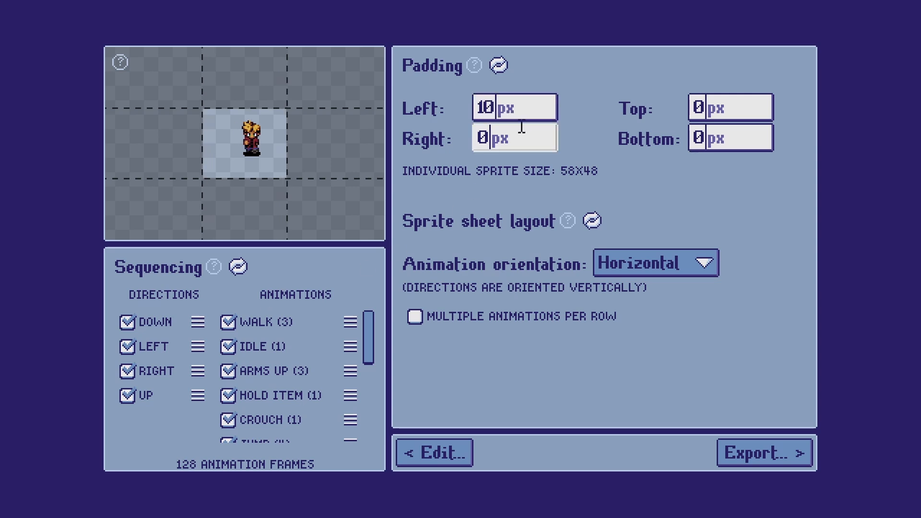
text(10)
click(498, 65)
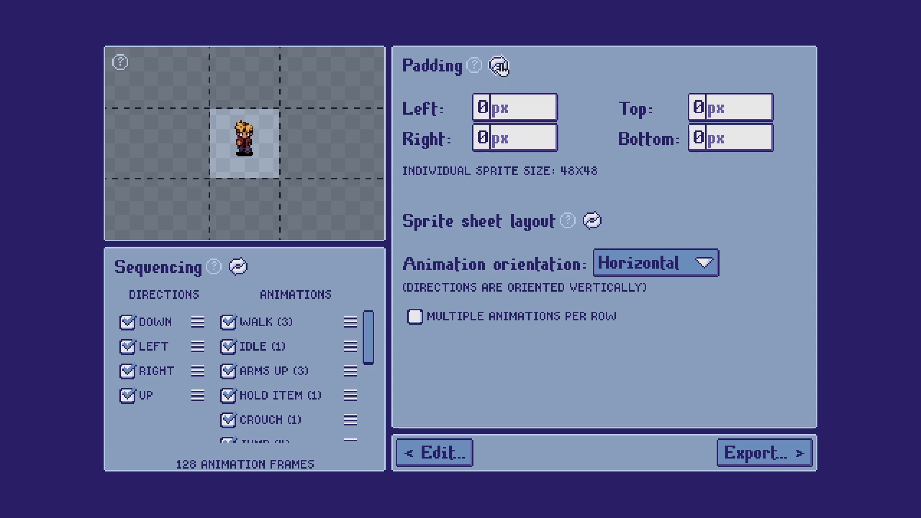
- Try cropping the sprite with -8 px left and right padding and reset the padding
click(517, 102)
text(-8)
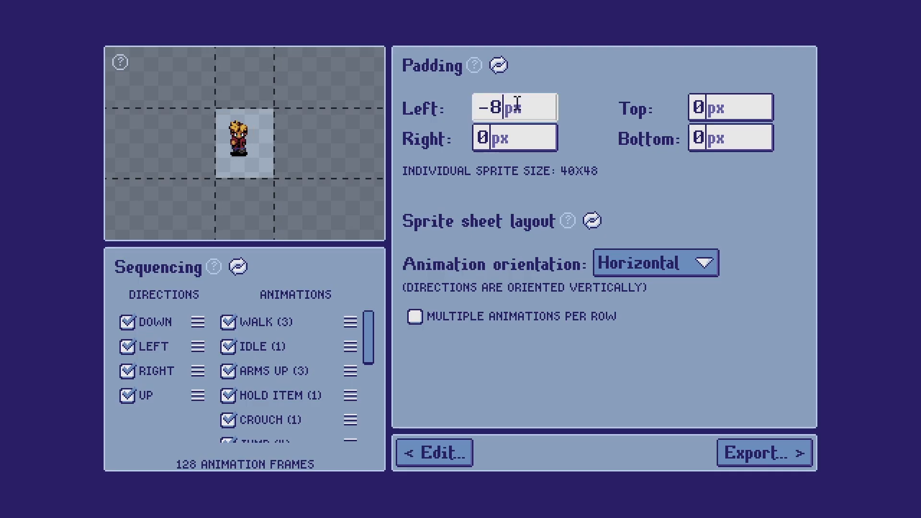
click(512, 138)
text(-8)
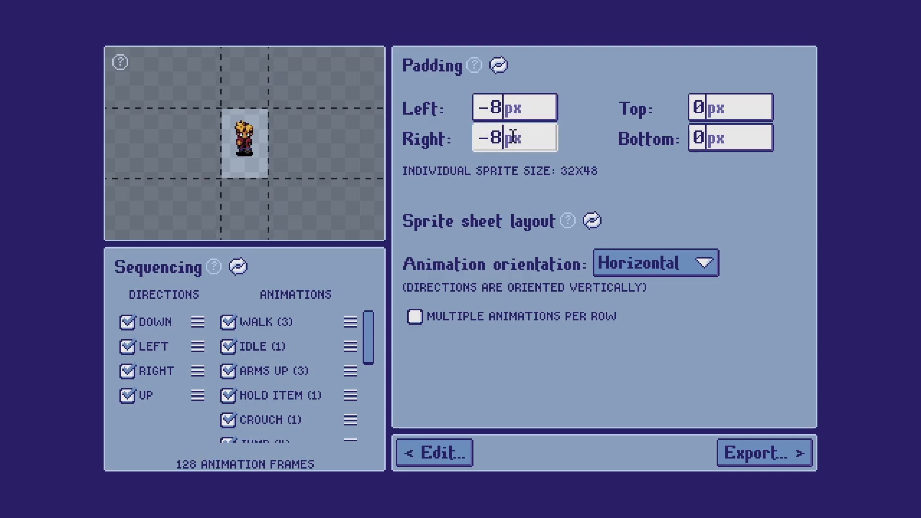
click(498, 66)
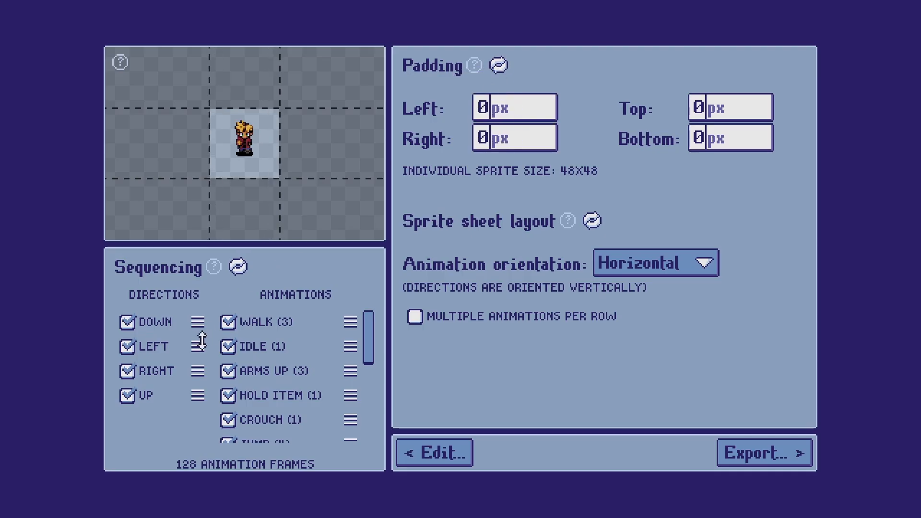
- Toggle the Down direction off and on and move Left above Down in the direction order
click(126, 322)
click(126, 323)
drag(194, 346, 195, 313)
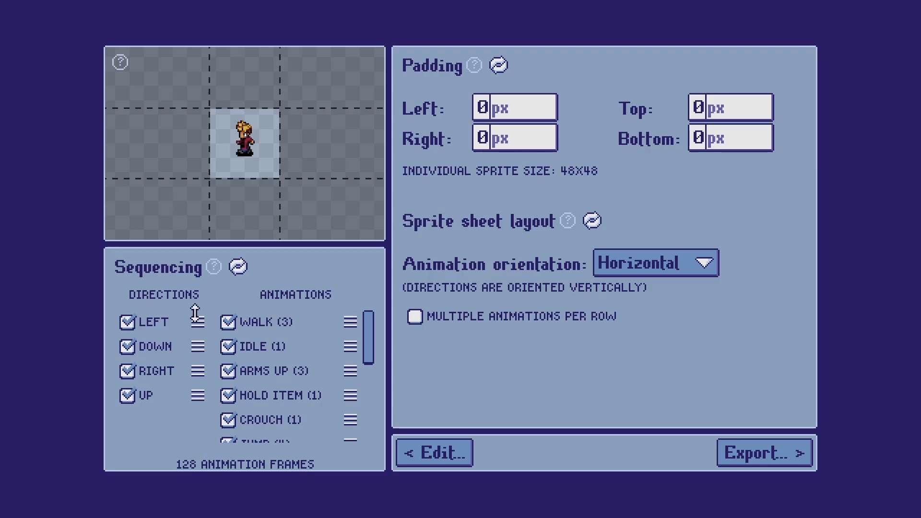
- Exclude the Walk and Idle animations from the sprite sheet sequence
click(234, 327)
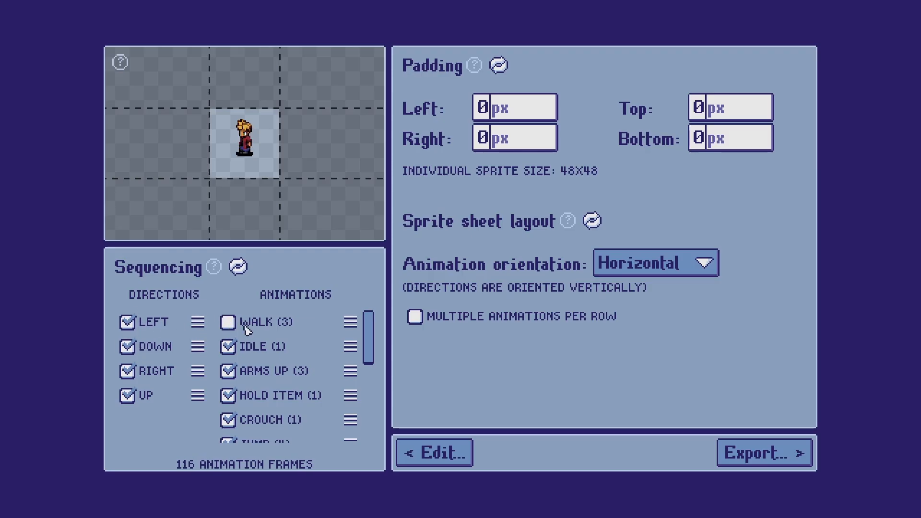
click(230, 347)
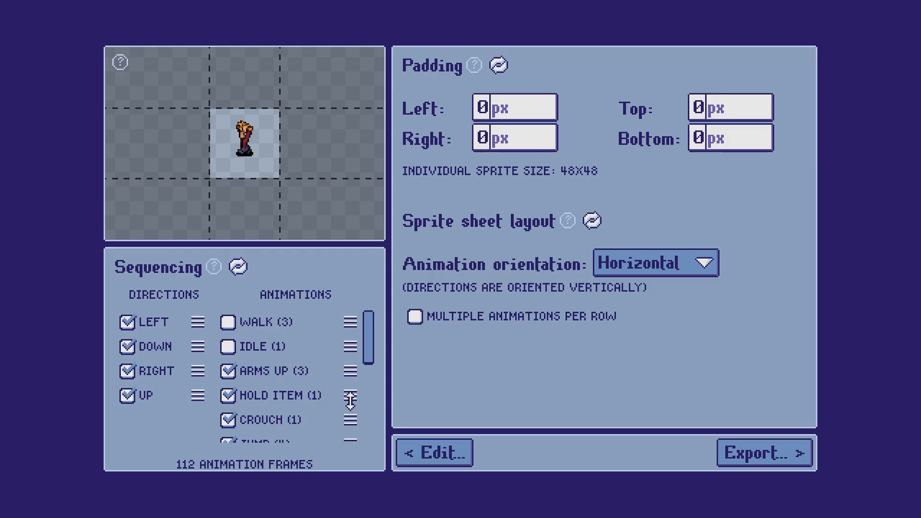
- Move the Jump animation directly above Arms Up and put the Down direction back above Left
scroll(349, 403, down, 1)
drag(350, 411, 341, 329)
scroll(341, 329, down, 1)
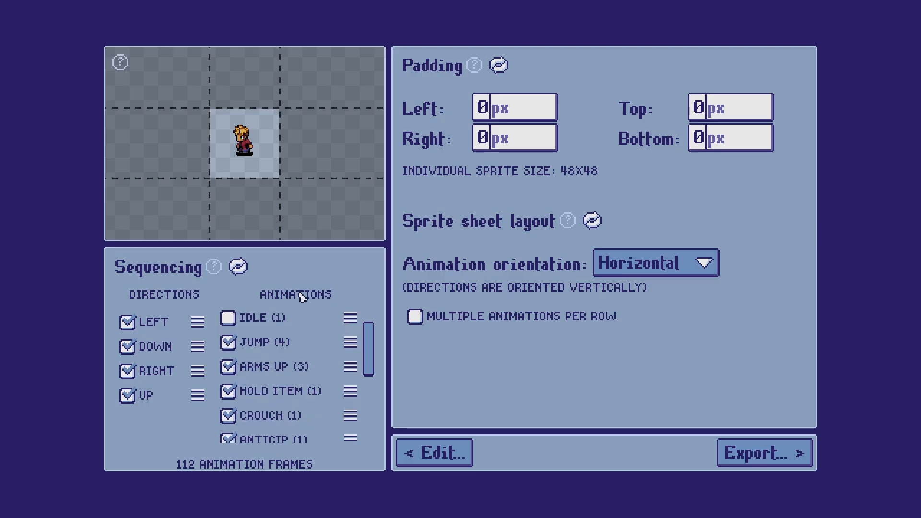
drag(201, 342, 206, 314)
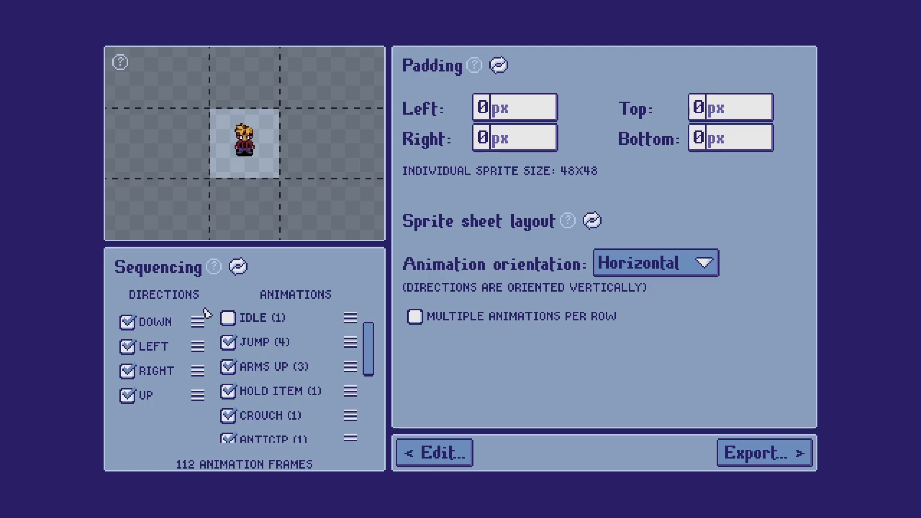
- Allow multiple animations per row in the sprite sheet layout and set the animation orientation to Vertical
click(405, 319)
click(649, 266)
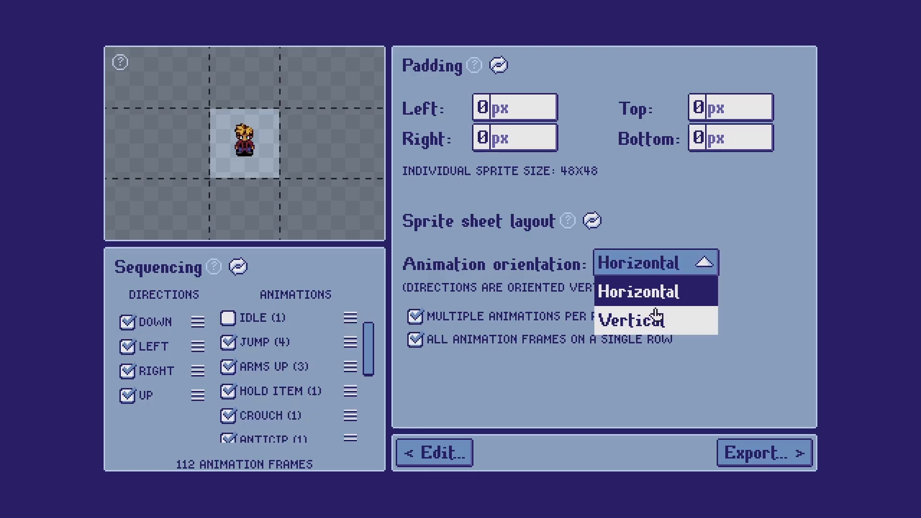
click(656, 318)
- Toggle placing all animation frames on a single column off and on, and return the animation orientation to Horizontal
click(414, 340)
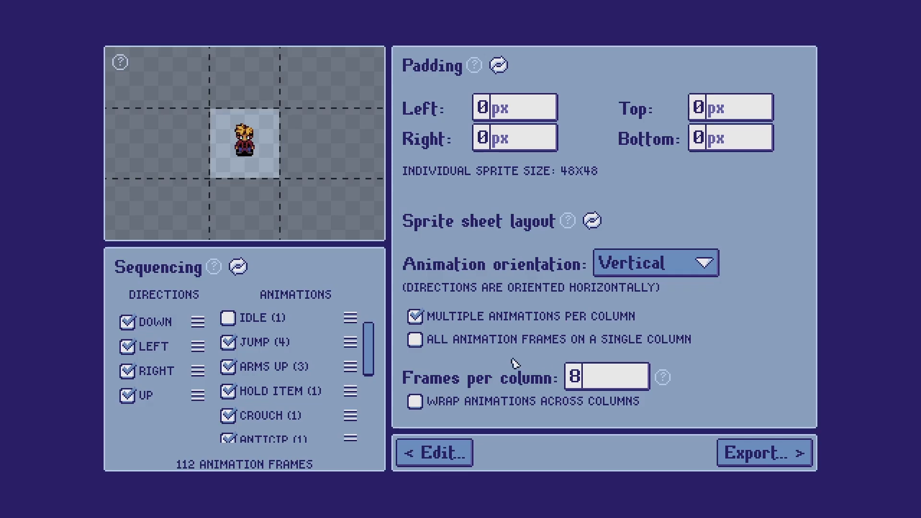
click(414, 341)
click(605, 265)
click(602, 291)
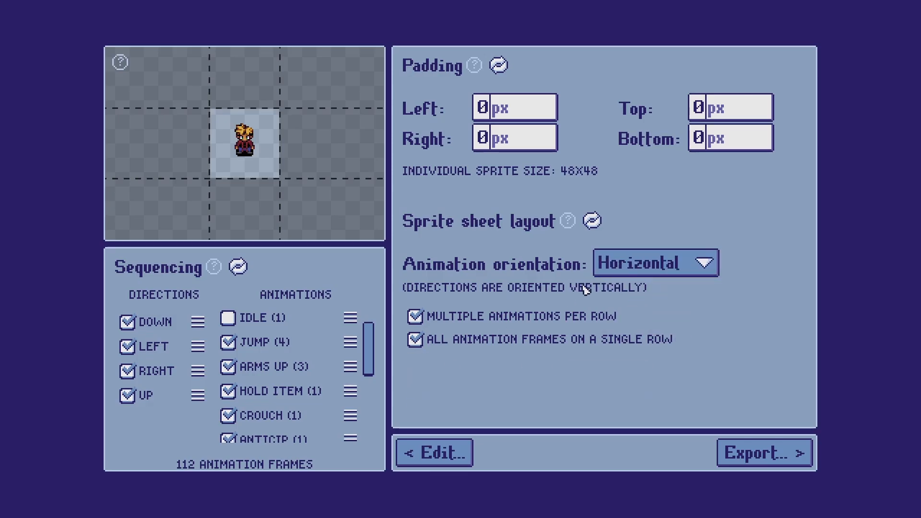
- Reset the sequencing and sprite sheet layout to their defaults and allow multiple animations per row again
click(239, 268)
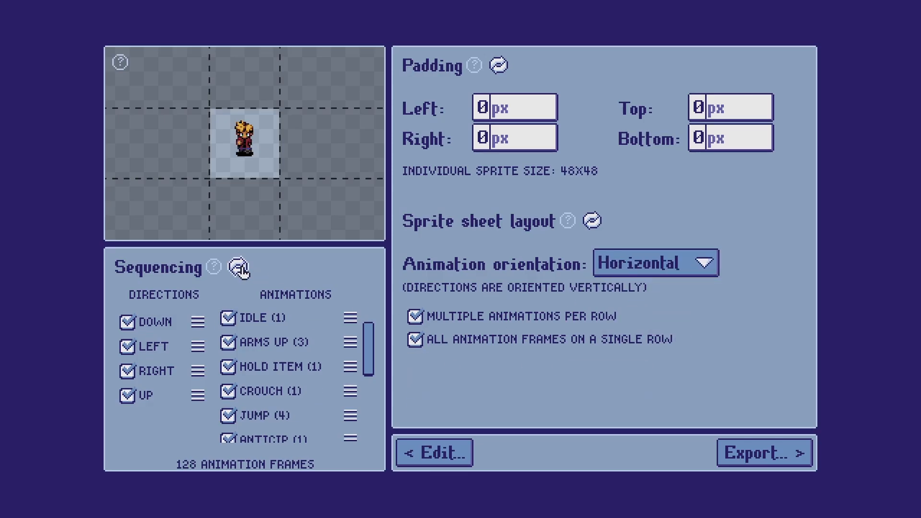
click(593, 222)
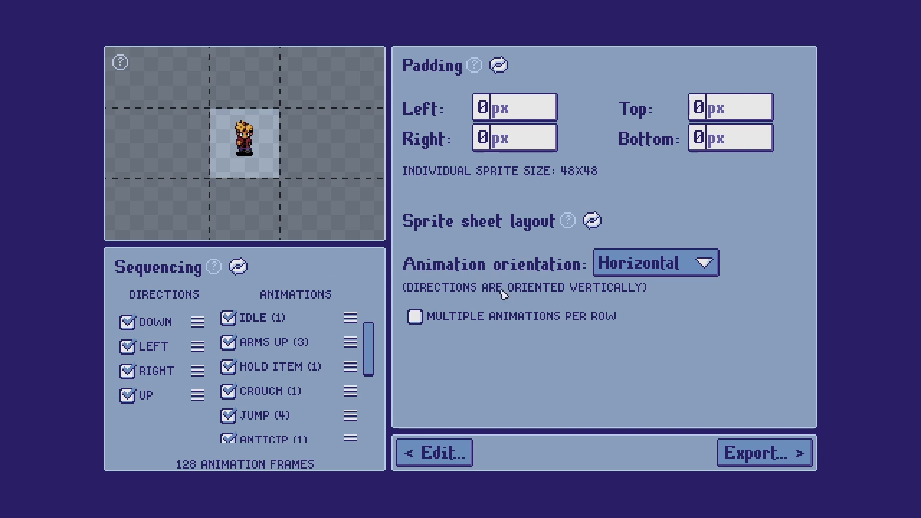
click(415, 318)
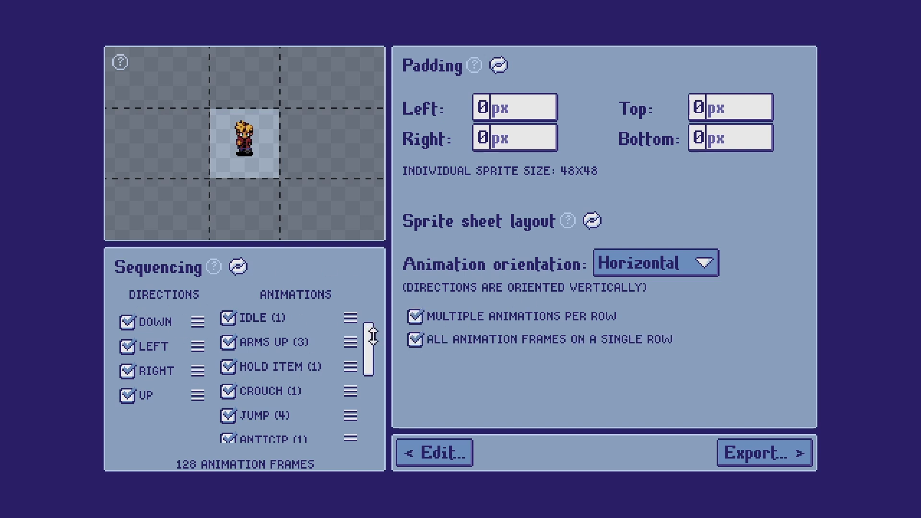
- Exclude the Idle, Hold Item, Crouch, Anticip, Attack and Nock Bow animations and move the Up direction above Down
scroll(372, 333, down, 1)
scroll(257, 324, up, 3)
click(228, 337)
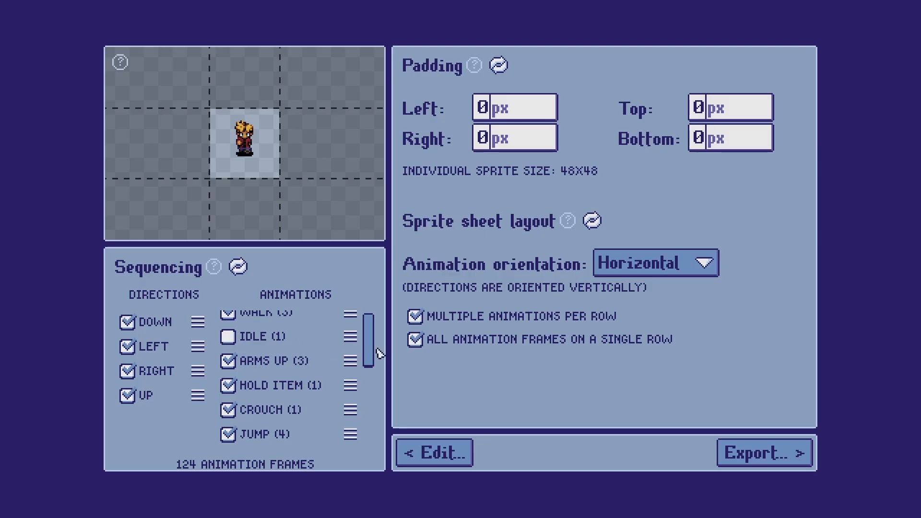
scroll(376, 352, down, 1)
click(229, 380)
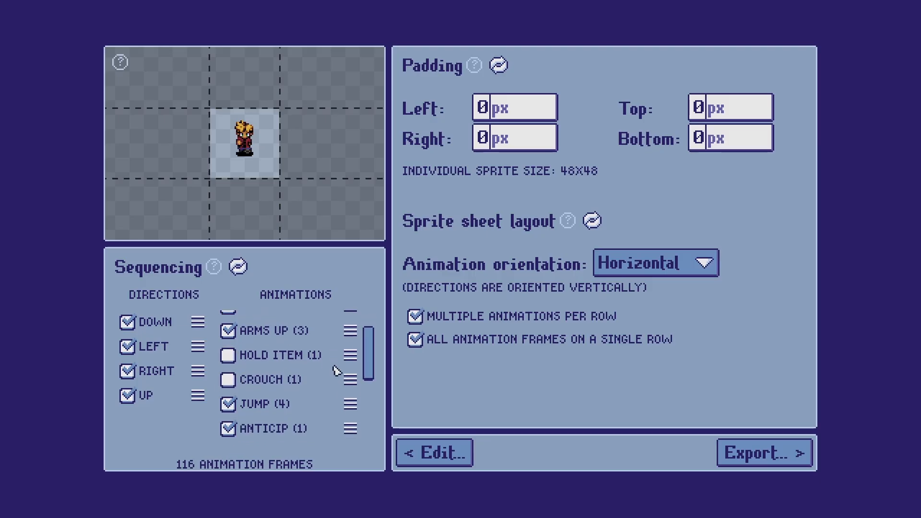
drag(369, 351, 368, 379)
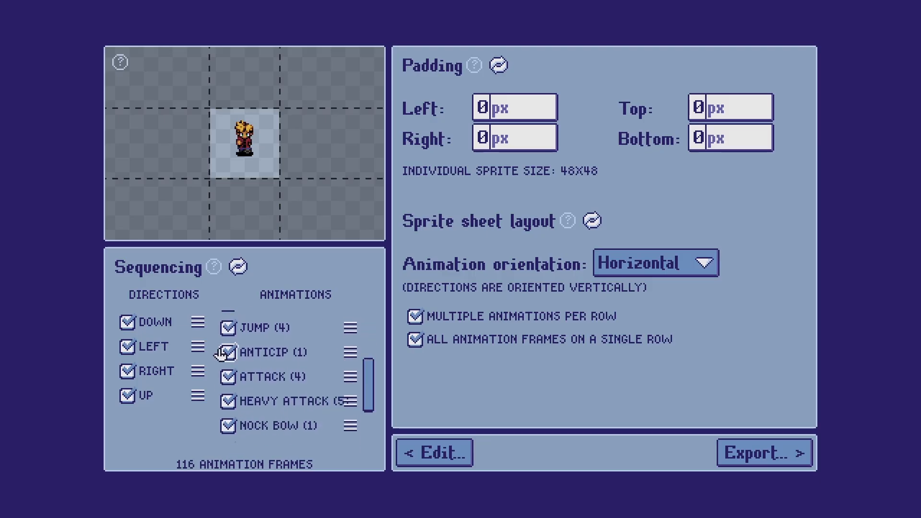
click(228, 377)
scroll(367, 371, down, 3)
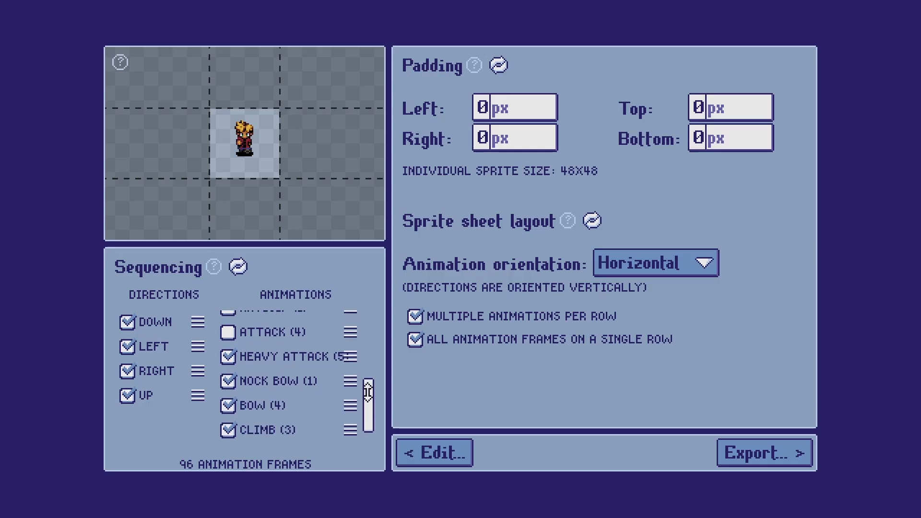
click(242, 359)
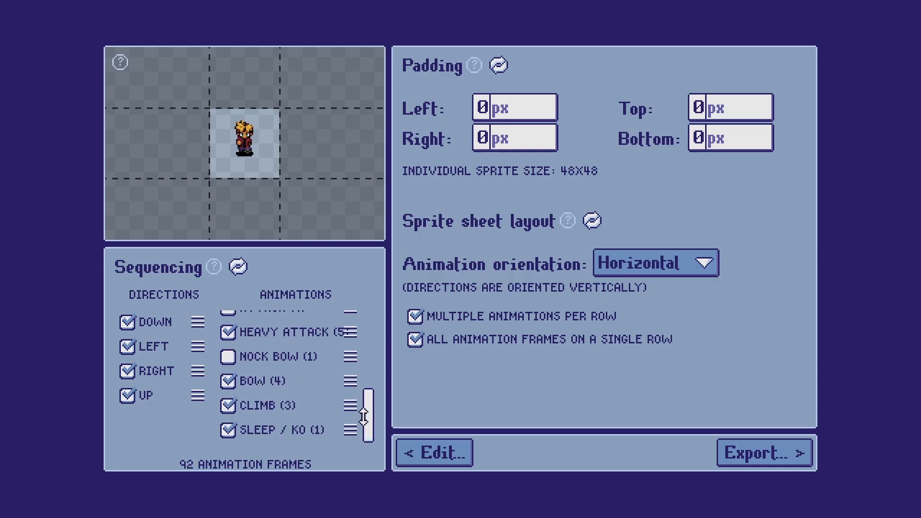
drag(368, 408, 362, 305)
drag(197, 395, 189, 312)
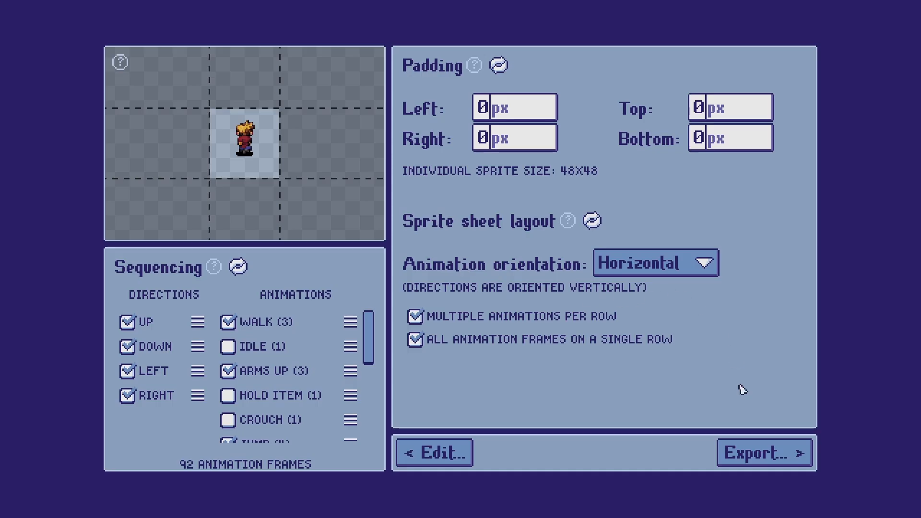
- Proceed to export, create a folder named Output inside the Tutorial folder and choose it as the export folder
click(738, 456)
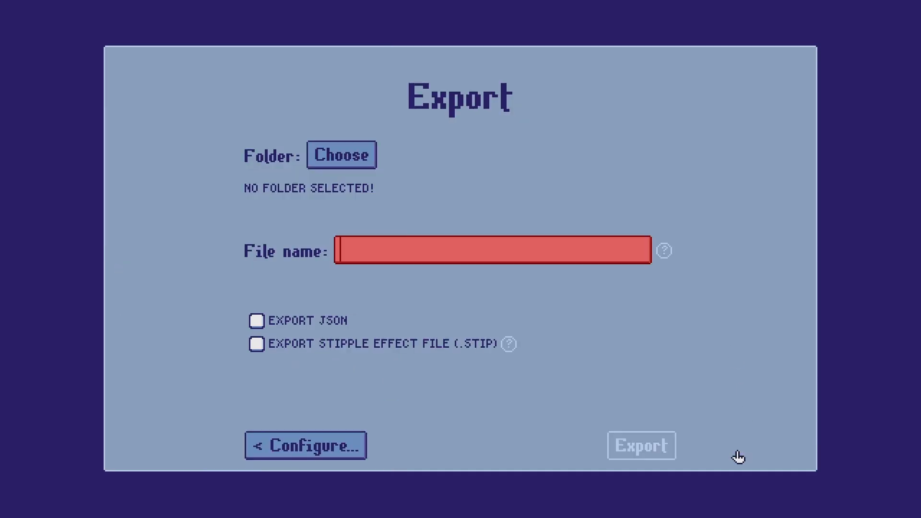
click(353, 162)
scroll(553, 297, down, 10)
double_click(580, 285)
click(513, 369)
text(Output)
key(Return)
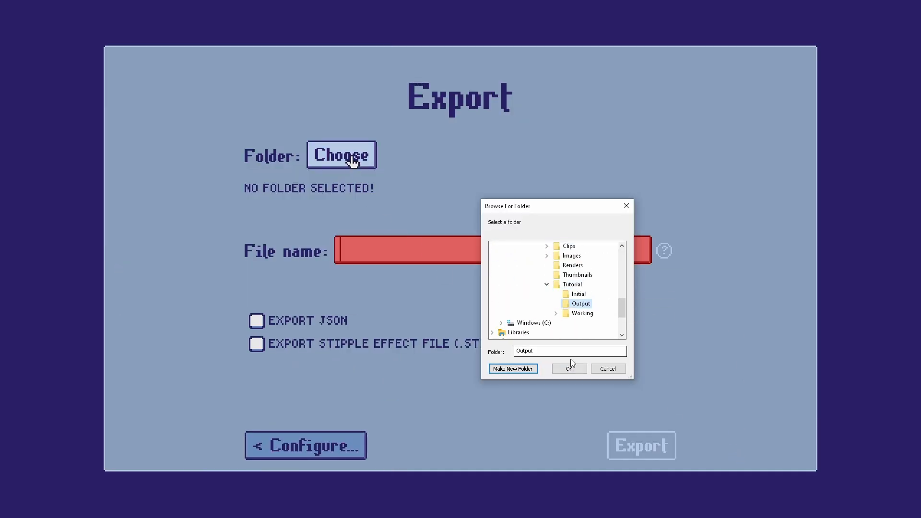
click(570, 367)
- Name the export file full-sprite-sheet, include the JSON and export the sprite sheet
text(full-sprite-sheet)
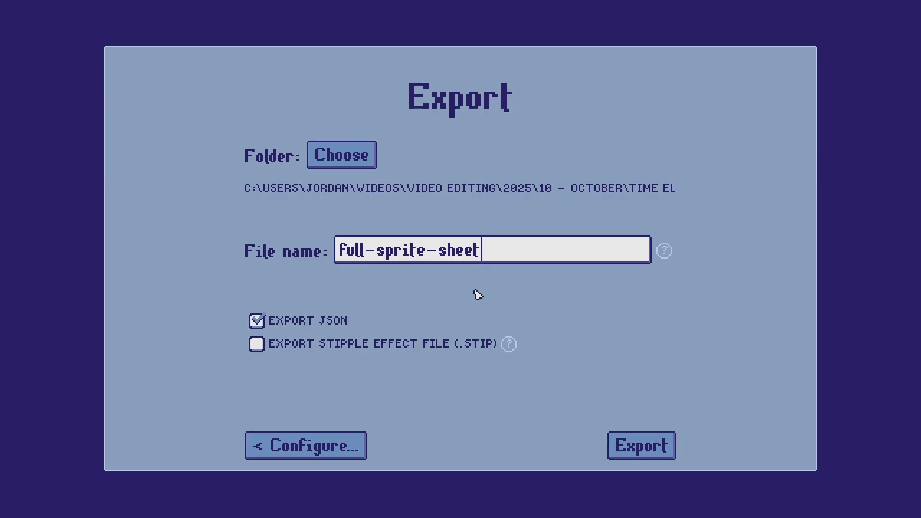
click(636, 446)
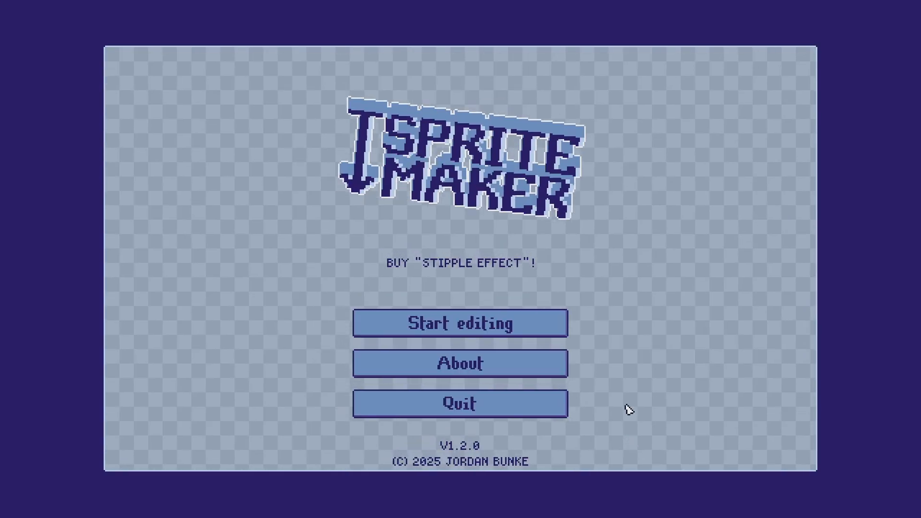
- Switch to File Explorer and open full-sprite-sheet.png from the Output folder inside Tutorial
mouse_move(294, 515)
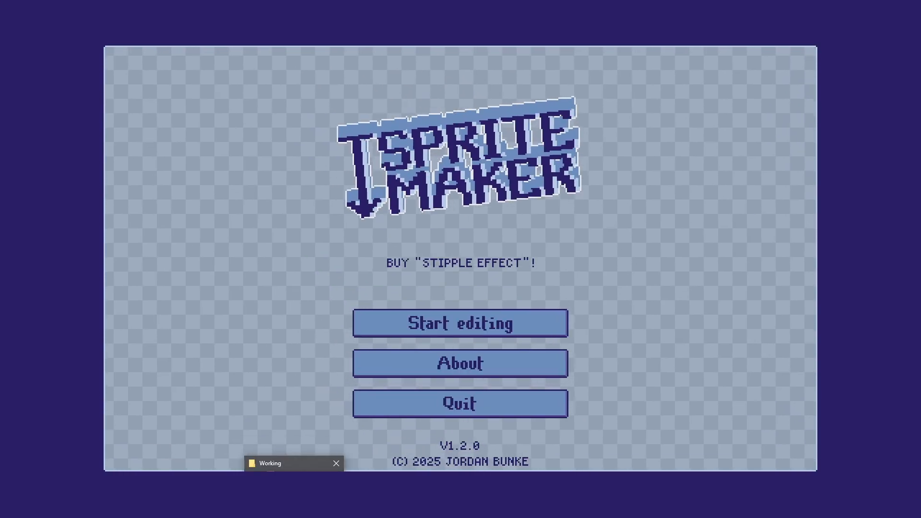
click(294, 494)
click(443, 118)
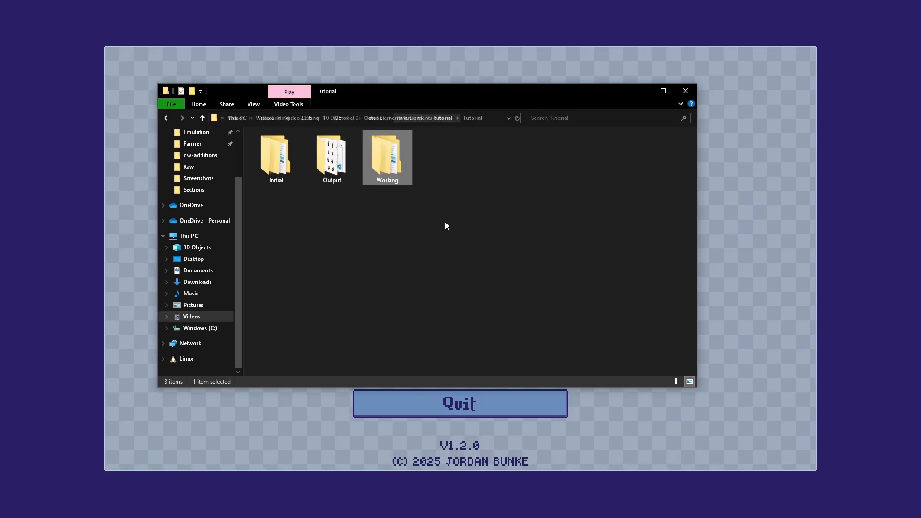
click(329, 145)
double_click(329, 145)
double_click(332, 159)
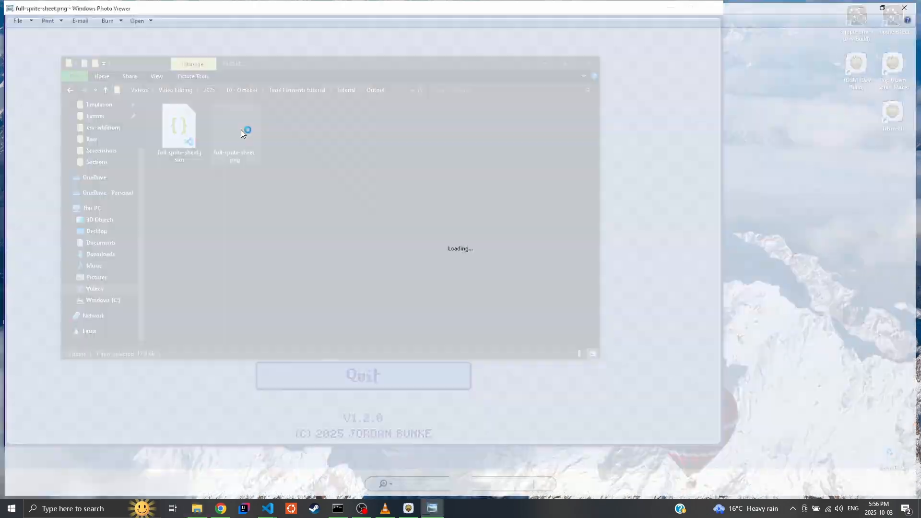
- Examine the animation frames and direction rows across the exported sprite sheet image
scroll(412, 209, up, 3)
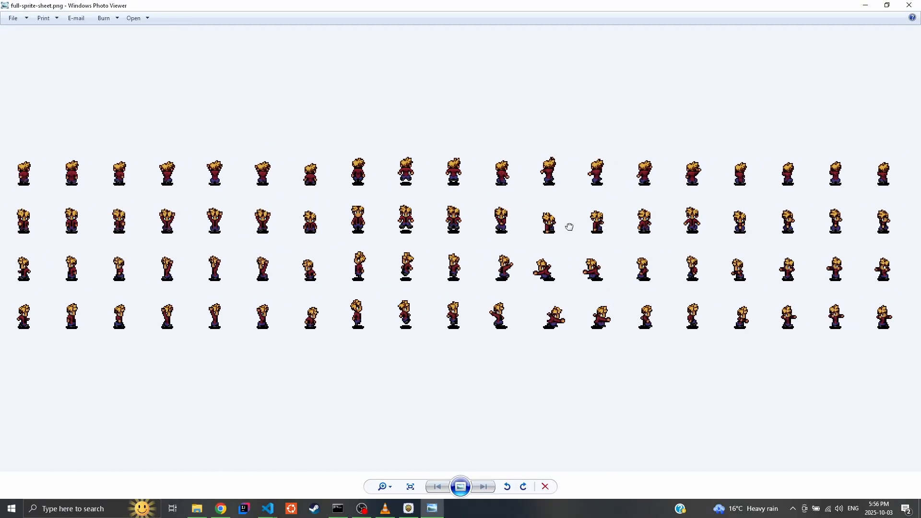
drag(493, 226, 395, 232)
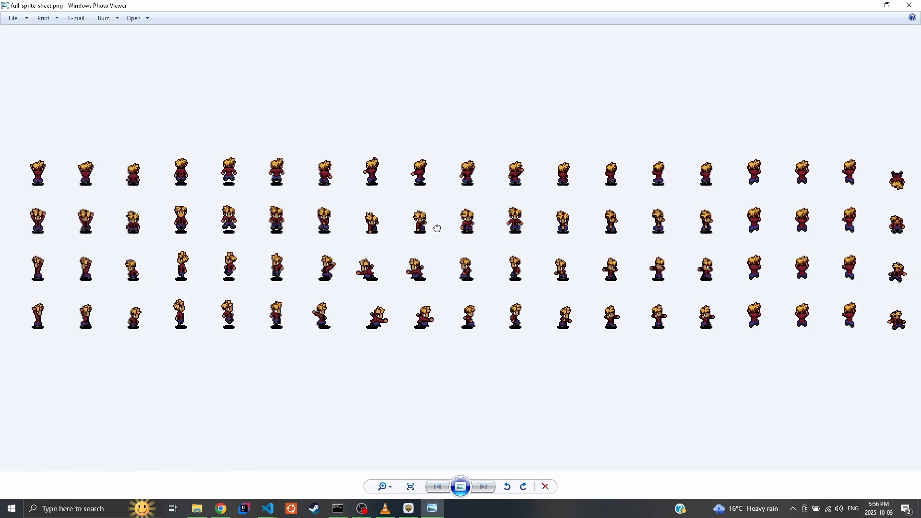
scroll(623, 236, up, 2)
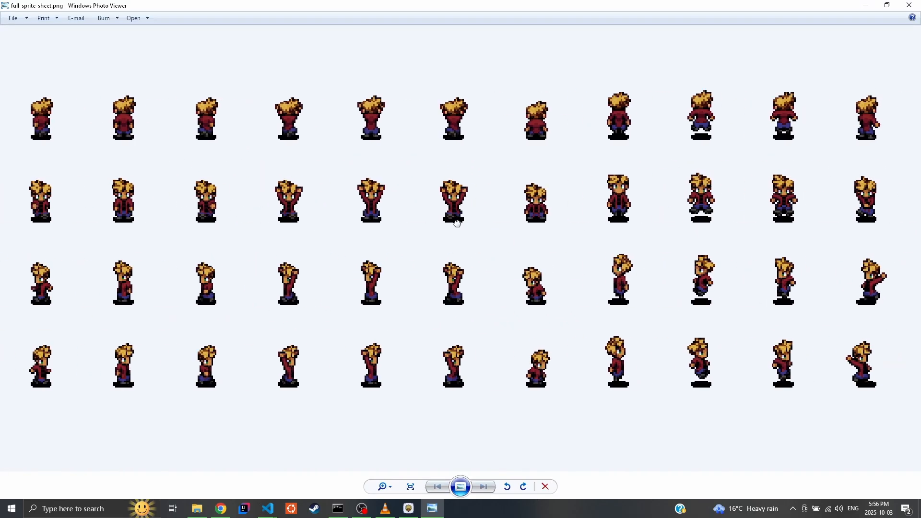
drag(647, 206, 437, 207)
drag(642, 199, 434, 188)
drag(663, 188, 452, 190)
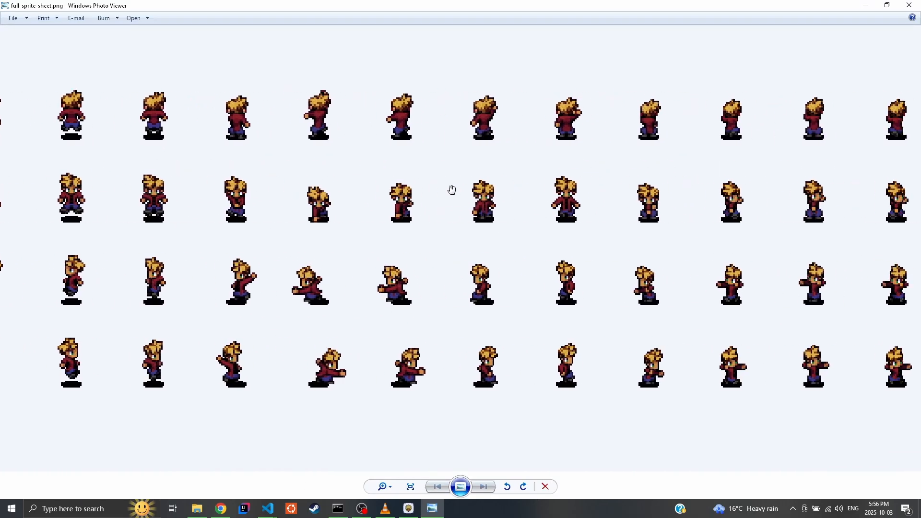
drag(718, 198, 530, 192)
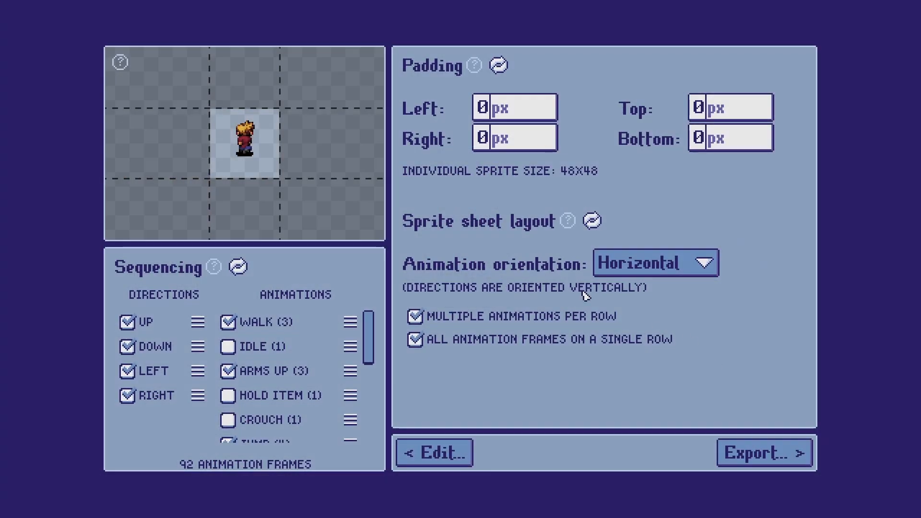
- Move the Down direction above Up and exclude the Arms Up, Jump, Heavy Attack, Bow, Climb and Sleep / KO animations
drag(197, 344, 198, 319)
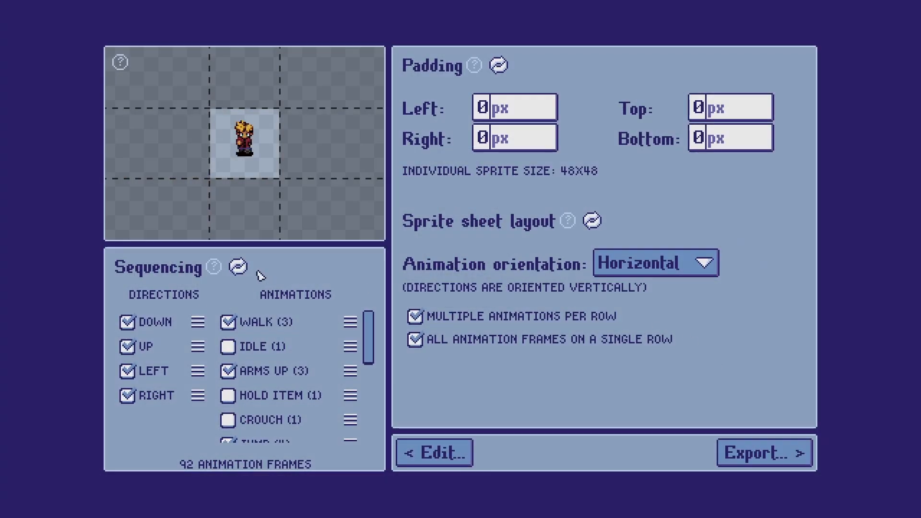
click(229, 371)
scroll(230, 376, down, 2)
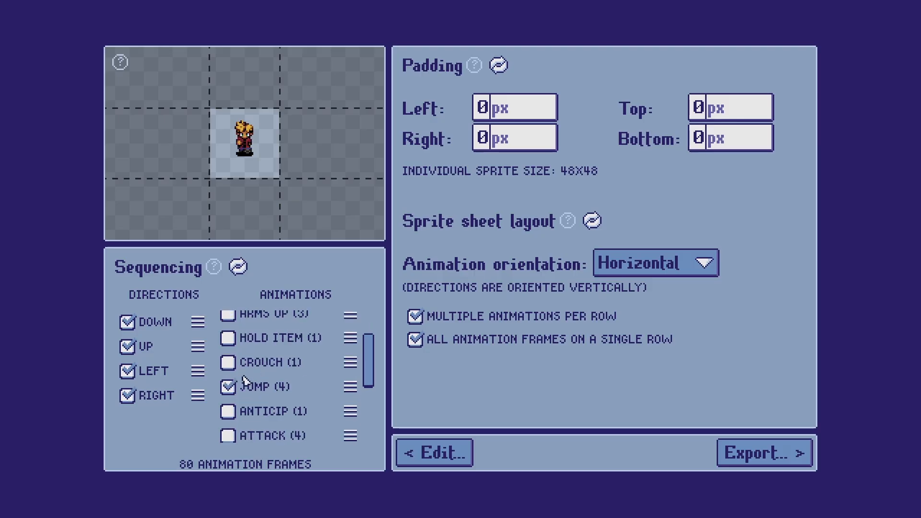
click(229, 383)
scroll(230, 378, down, 4)
click(233, 353)
click(229, 394)
click(229, 418)
scroll(233, 410, down, 1)
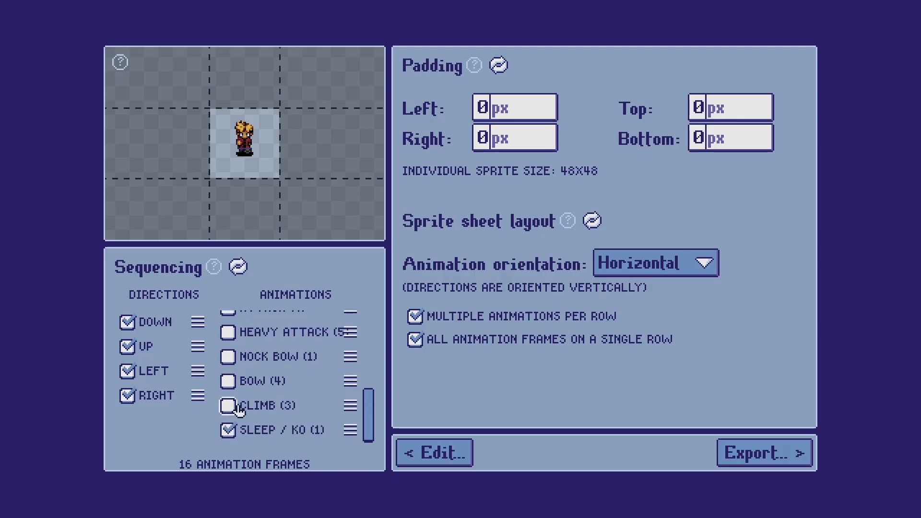
click(229, 430)
- Include the Idle animation and place it above Walk, and move the Up direction below Right
scroll(272, 391, up, 6)
scroll(272, 389, up, 3)
click(229, 345)
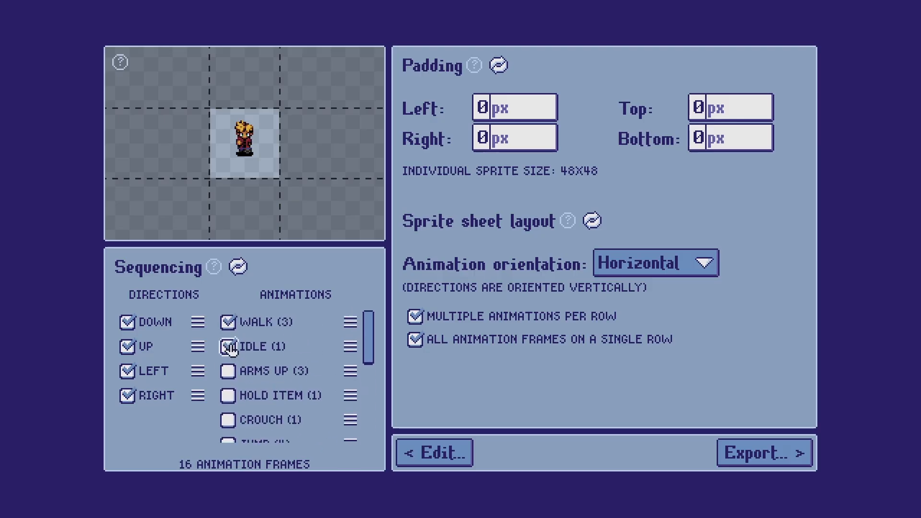
drag(345, 345, 345, 321)
drag(197, 346, 197, 395)
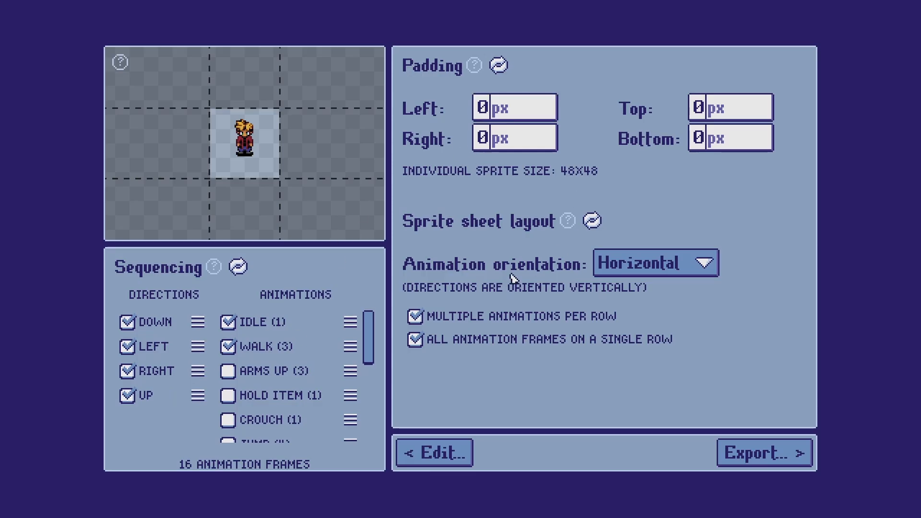
- Set the sprite padding to -8 px left, -8 px right, -4 px top and -12 px bottom
click(520, 112)
text(-8)
click(720, 109)
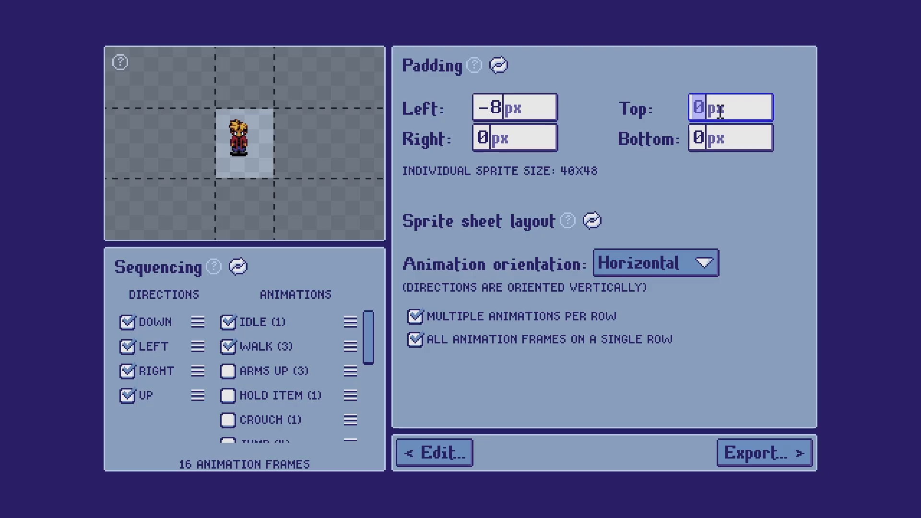
text(-8)
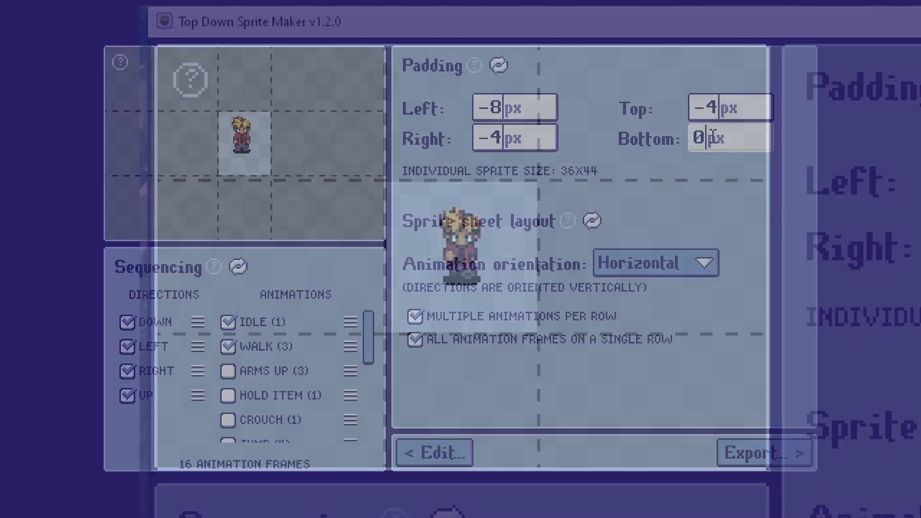
click(526, 139)
key(BackSpace)
text(8)
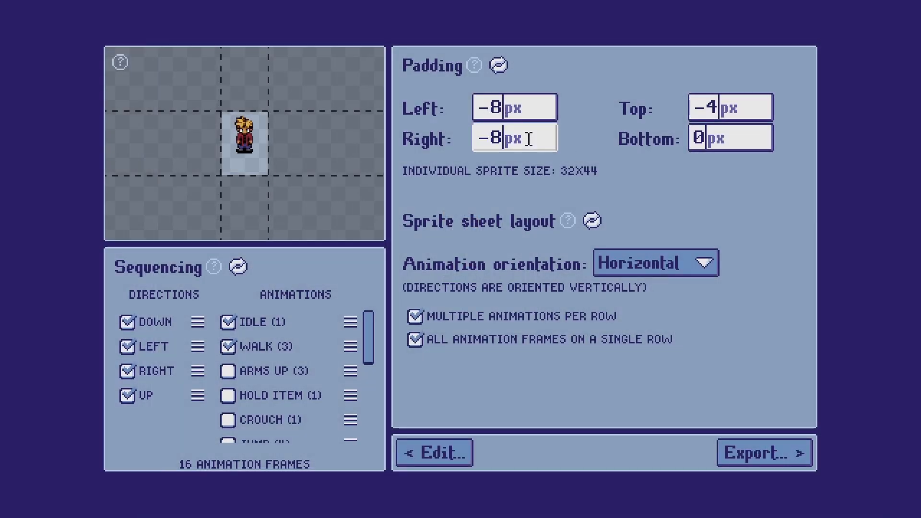
click(691, 137)
key(BackSpace)
text(-12)
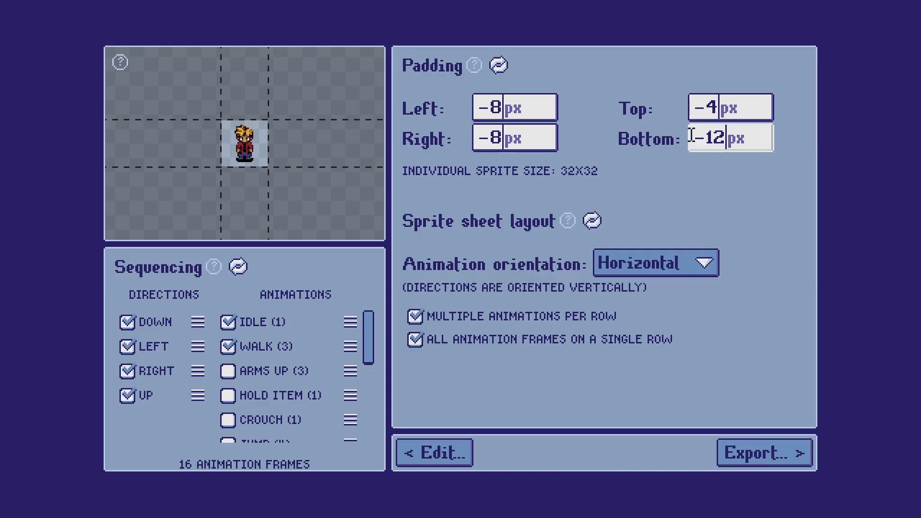
- Temporarily exclude the Down and Left directions to preview other facings in the cropped frame, and include both again
click(128, 322)
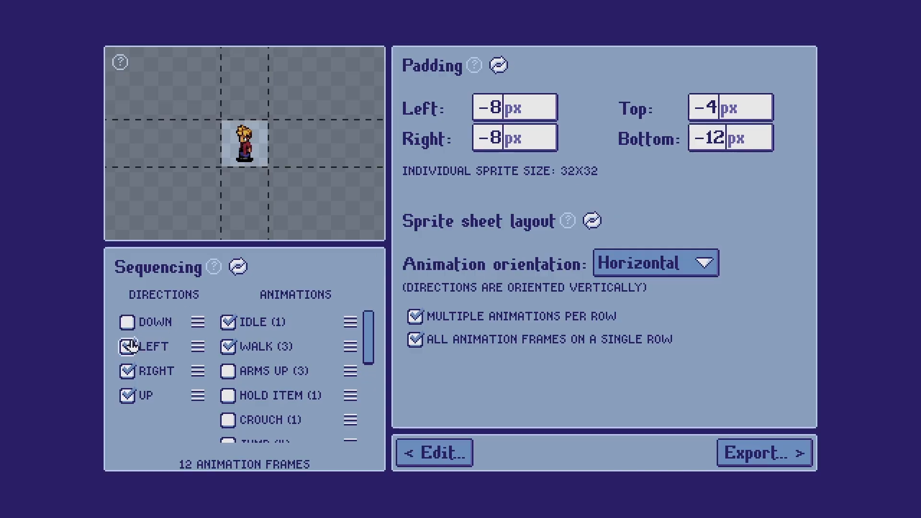
click(128, 346)
click(128, 346)
click(128, 323)
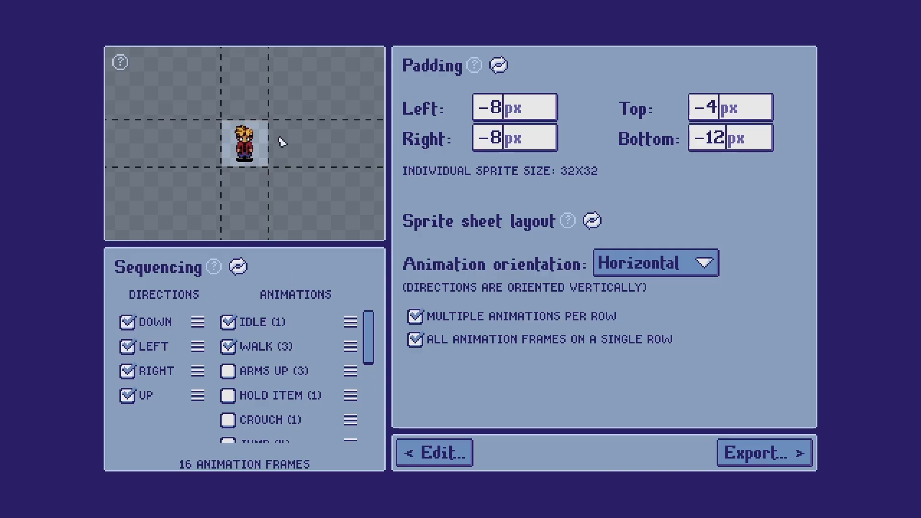
- Export the sprite sheet with its JSON under the file name rpg-maker-xp-format
mouse_move(370, 332)
mouse_down()
mouse_move(368, 350)
mouse_move(369, 331)
mouse_up()
click(738, 450)
double_click(484, 253)
text(rp)
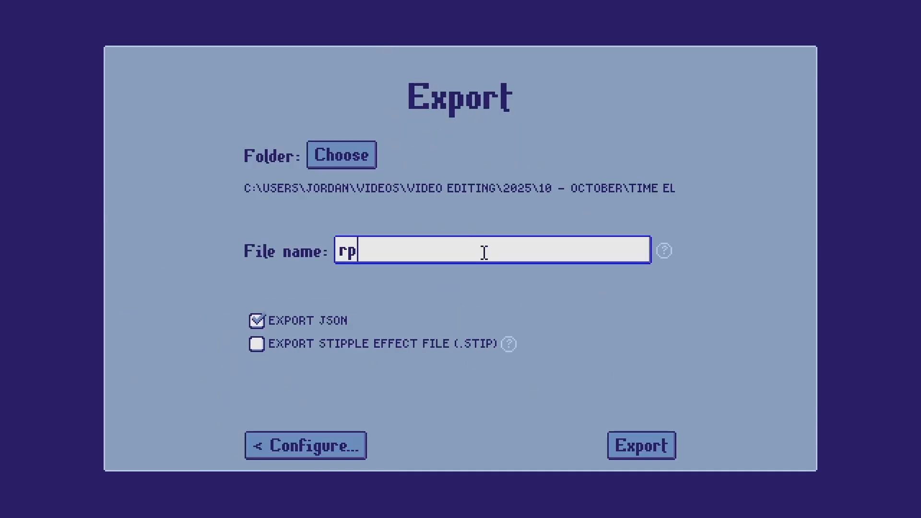
text(g-maker-xp-format)
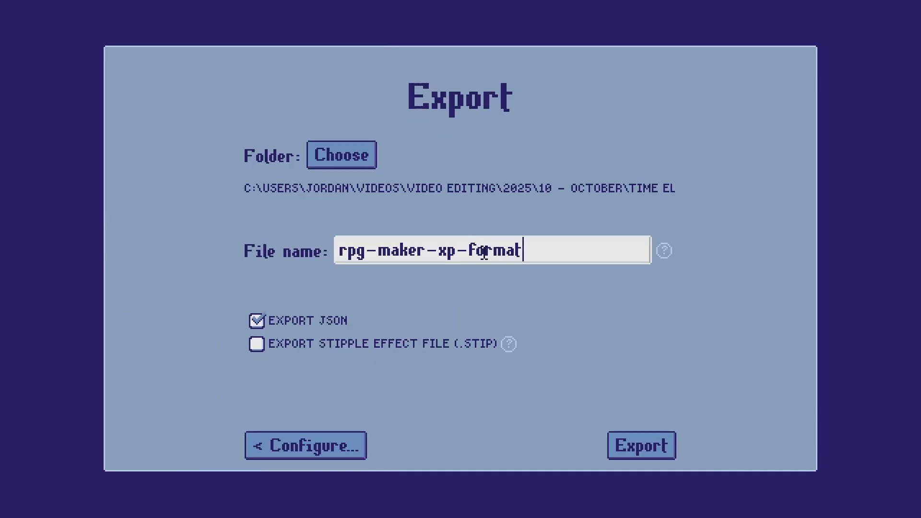
click(640, 444)
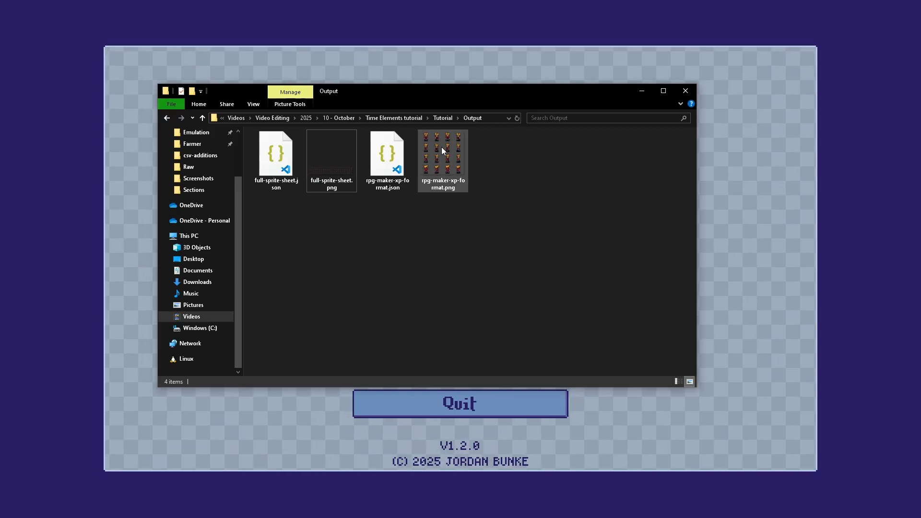
- Open the exported rpg-maker-xp-format.png and zoom in to examine the sprite sheet
double_click(441, 147)
scroll(457, 244, up, 3)
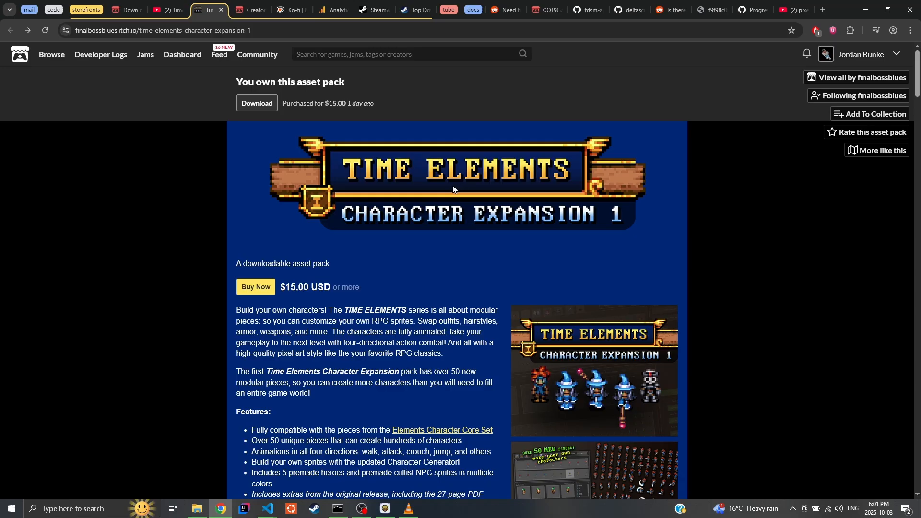
- Look over the Time Elements Character Expansion 1 page and download elements_char_expansion1_tdsm.zip from its download page
scroll(460, 209, down, 5)
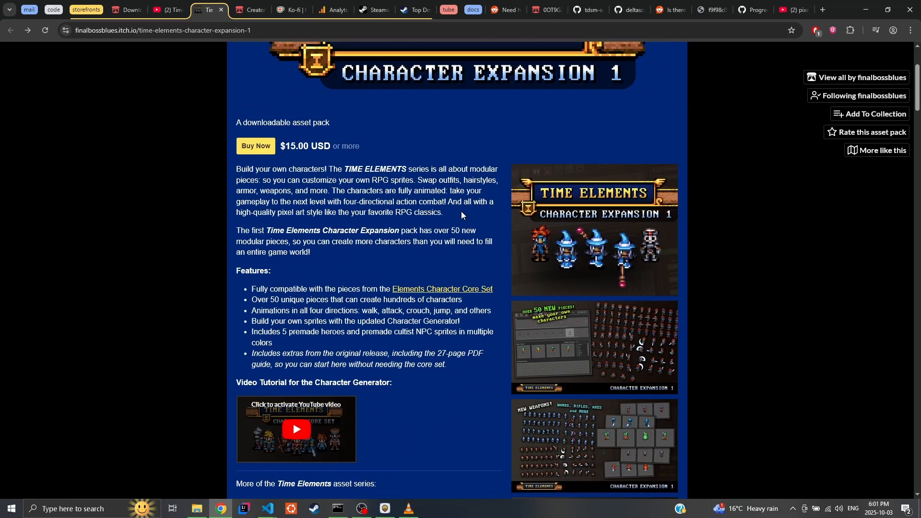
click(518, 121)
click(482, 120)
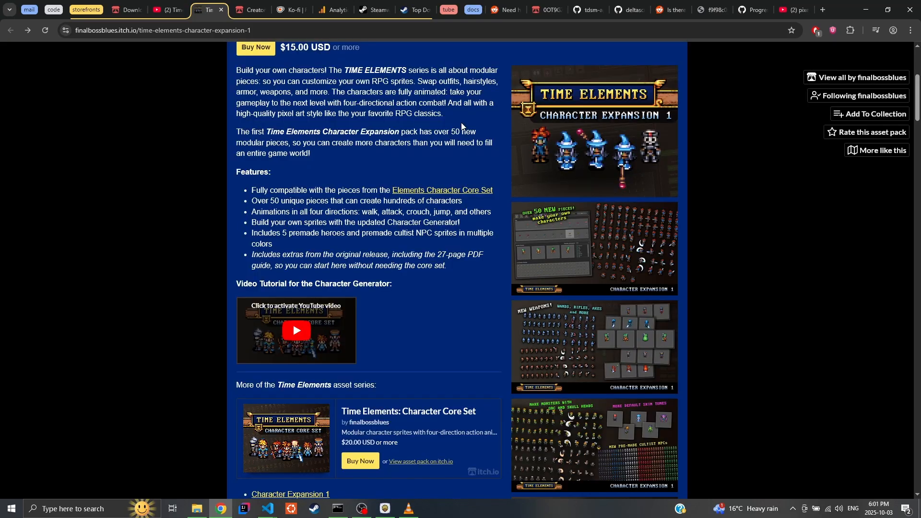
scroll(462, 123, up, 5)
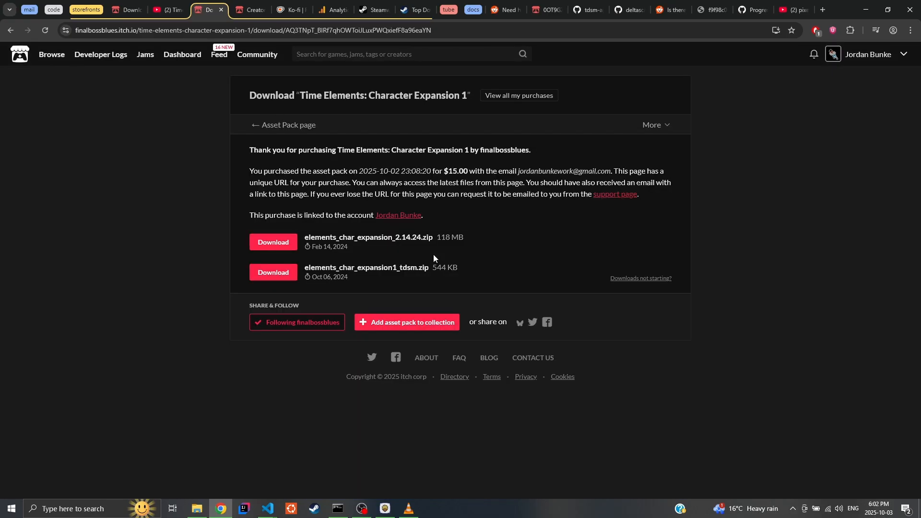
drag(429, 269, 397, 268)
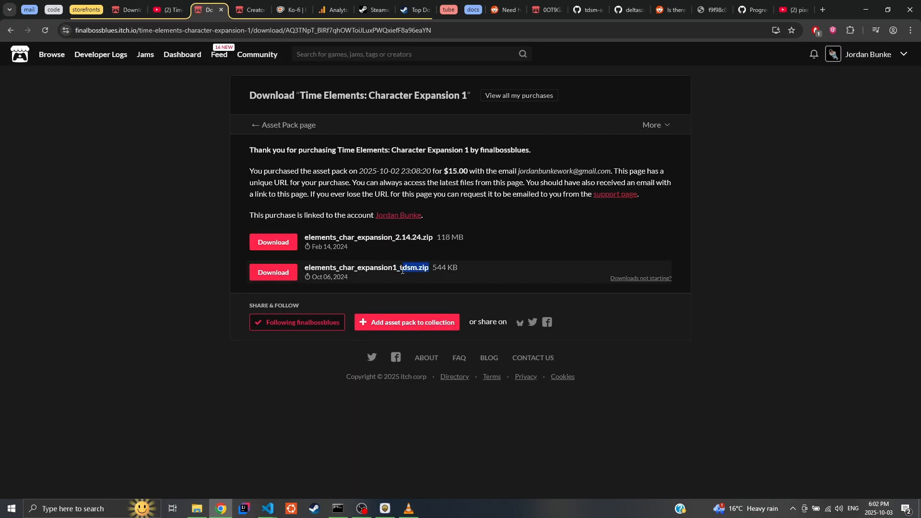
click(409, 270)
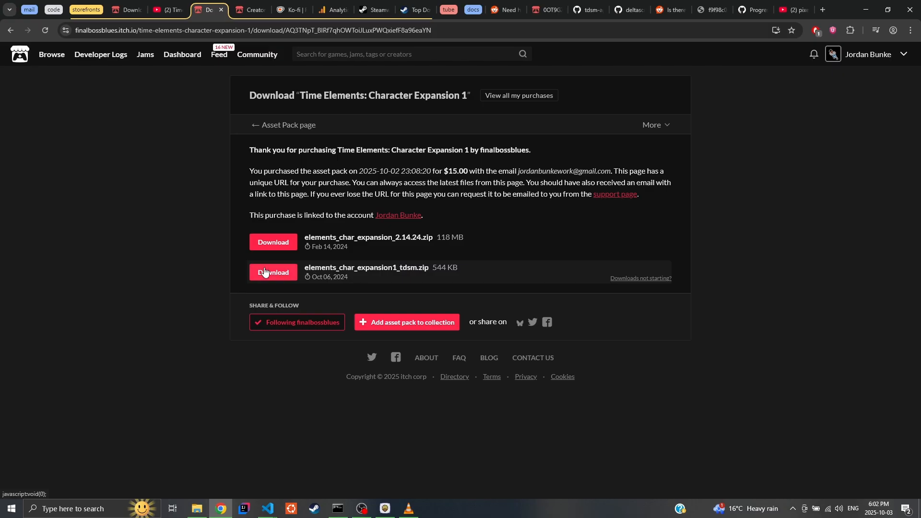
click(287, 273)
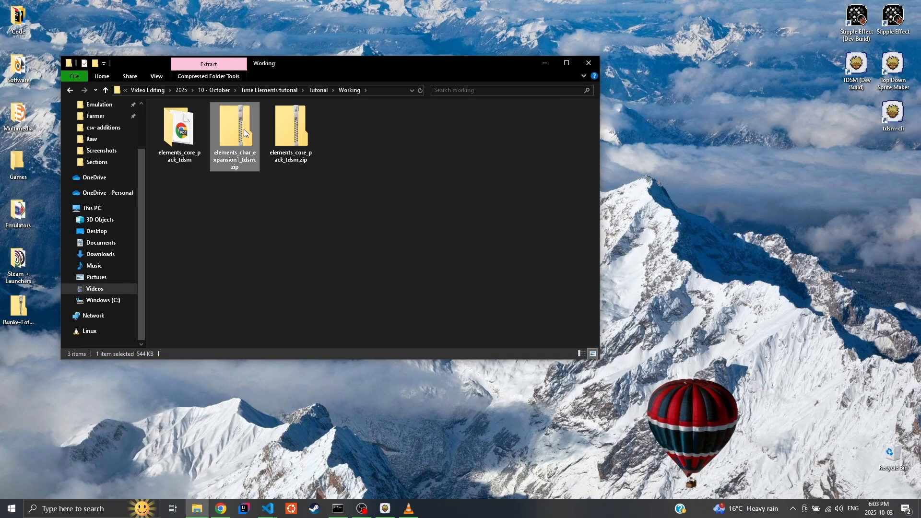
- Extract elements_char_expansion1_tdsm.zip into a folder of the same name inside the Working folder
right_click(244, 129)
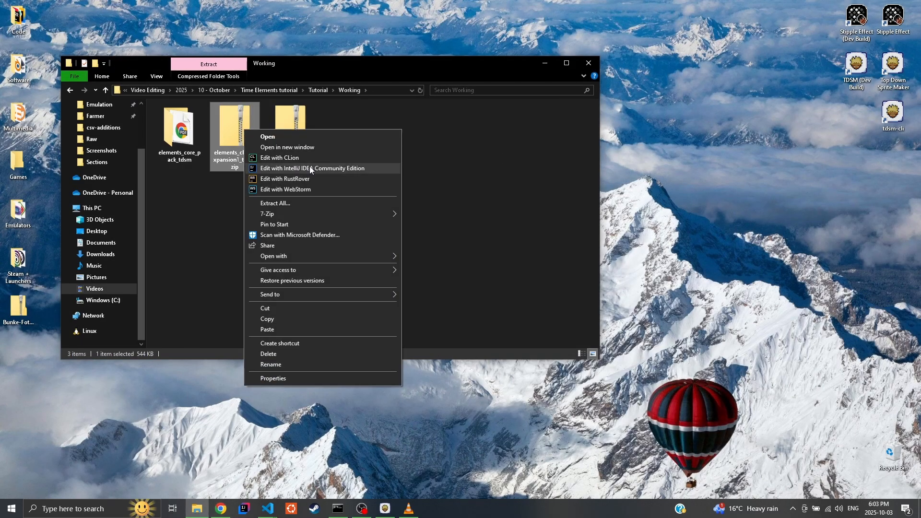
click(290, 203)
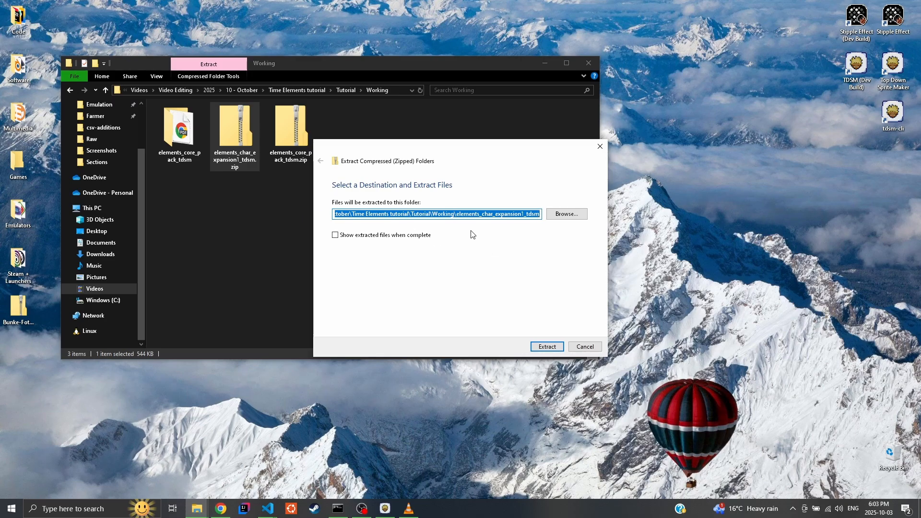
key(Return)
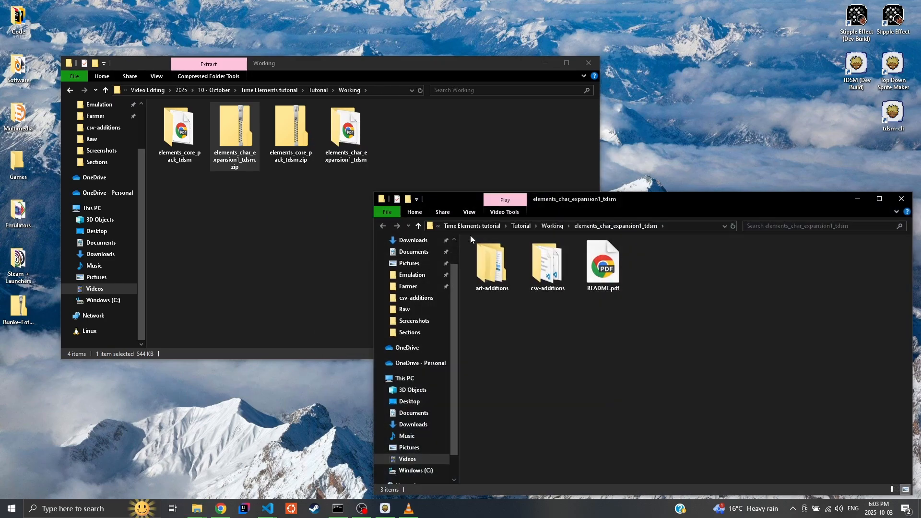
- Arrange the Working and elements_char_expansion1_tdsm folder windows side by side at full screen height
drag(614, 201, 919, 1)
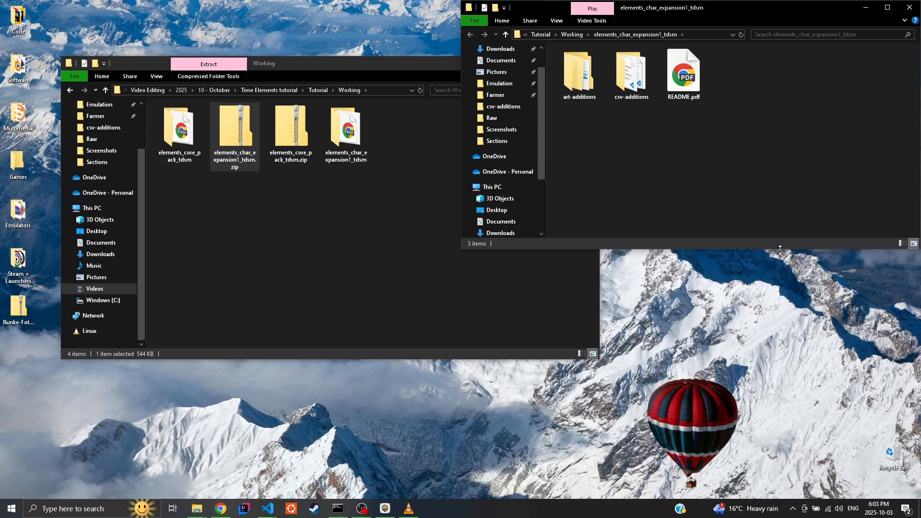
drag(780, 250, 780, 517)
drag(258, 67, 1, 1)
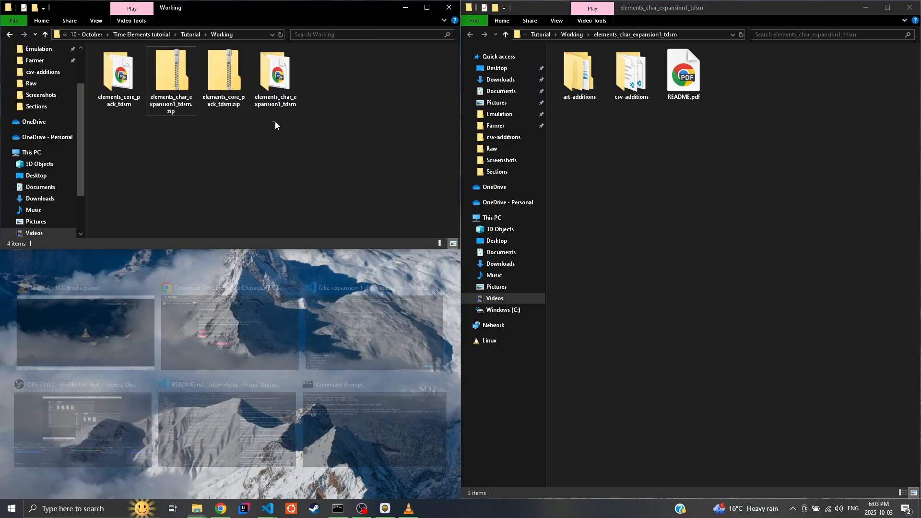
click(275, 122)
drag(390, 246, 326, 498)
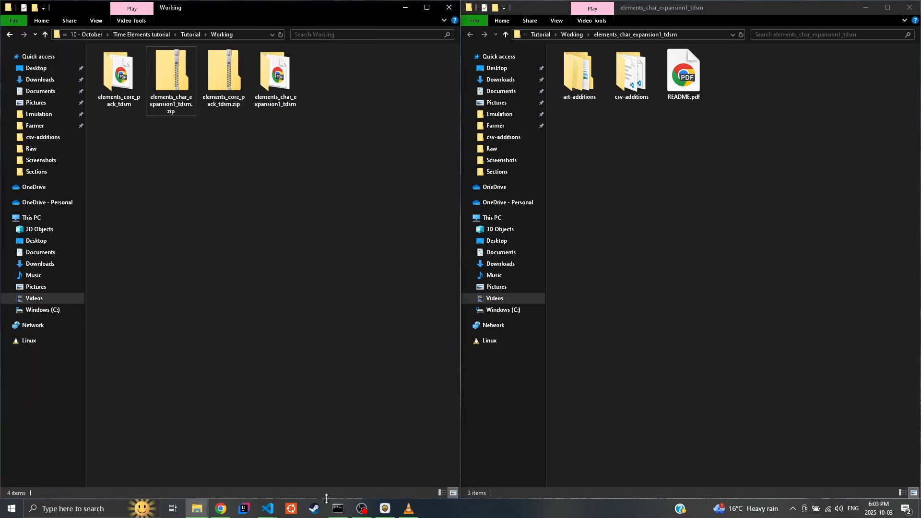
- Extract elements_tdsm_style.zip from elements_core_pack_tdsm into a folder named style-contents, without showing the extracted files
double_click(127, 75)
right_click(125, 90)
click(177, 161)
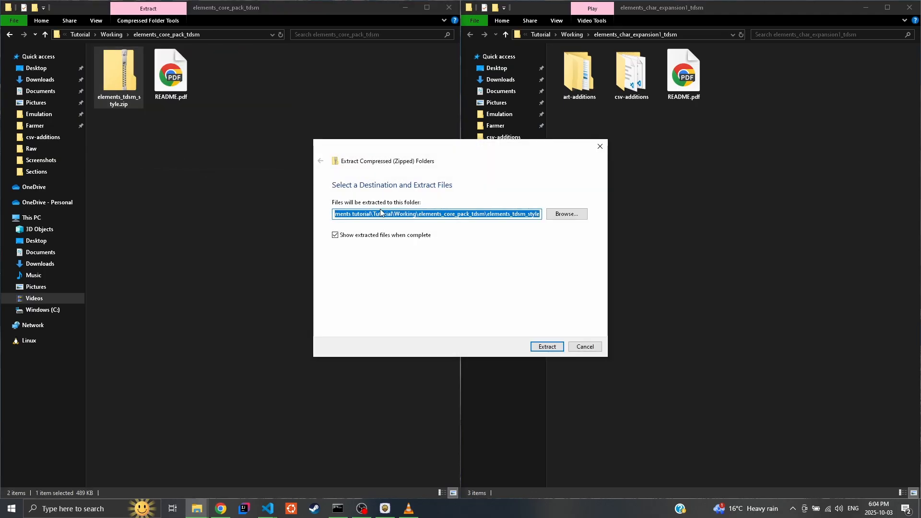
click(417, 238)
double_click(486, 215)
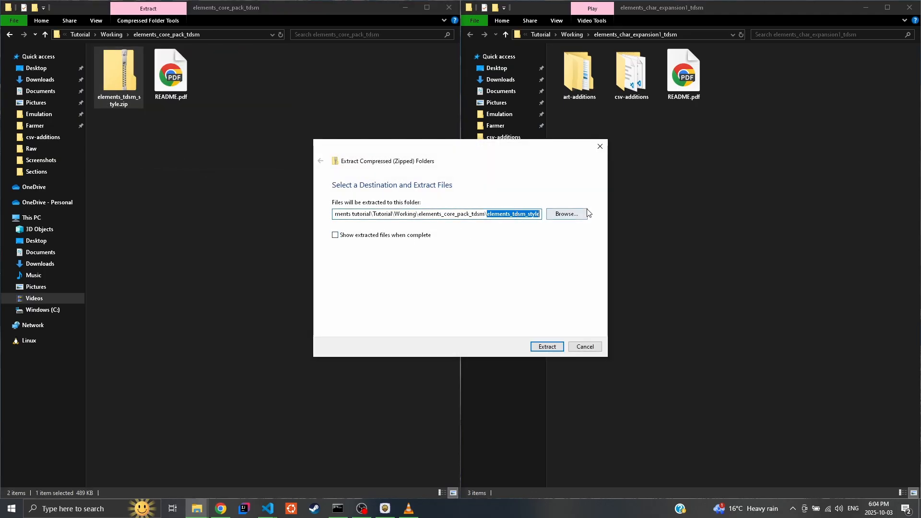
text(style-contents)
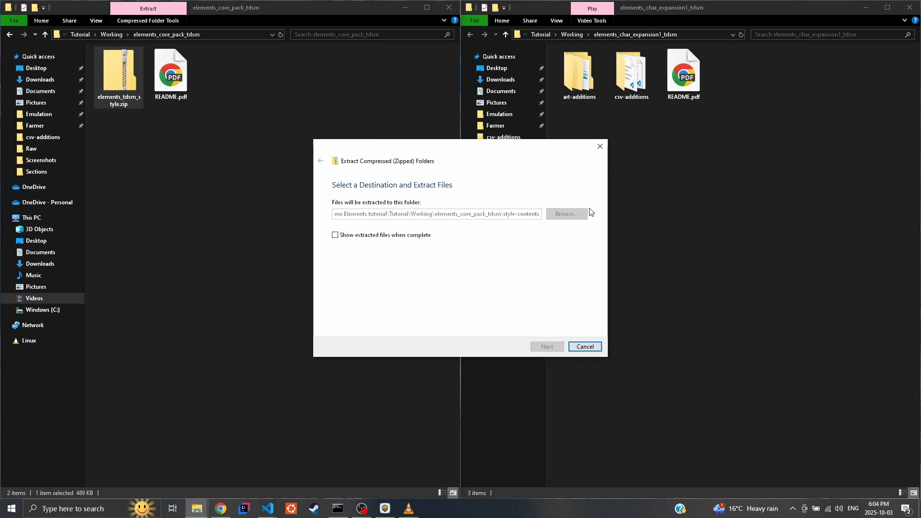
key(Return)
- Copy backpack1.png and backpack2.png from the expansion's art-additions/backextra folder into backextra under style-contents/originals
double_click(223, 71)
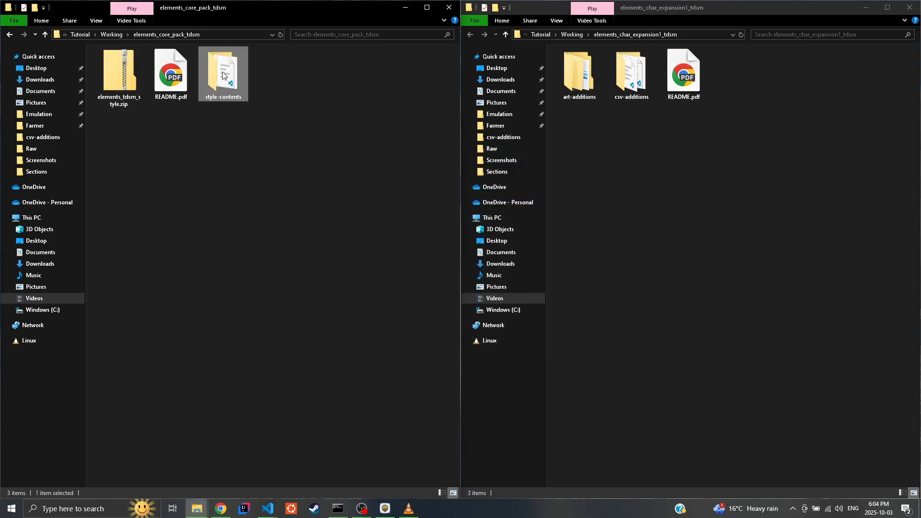
click(247, 64)
click(239, 202)
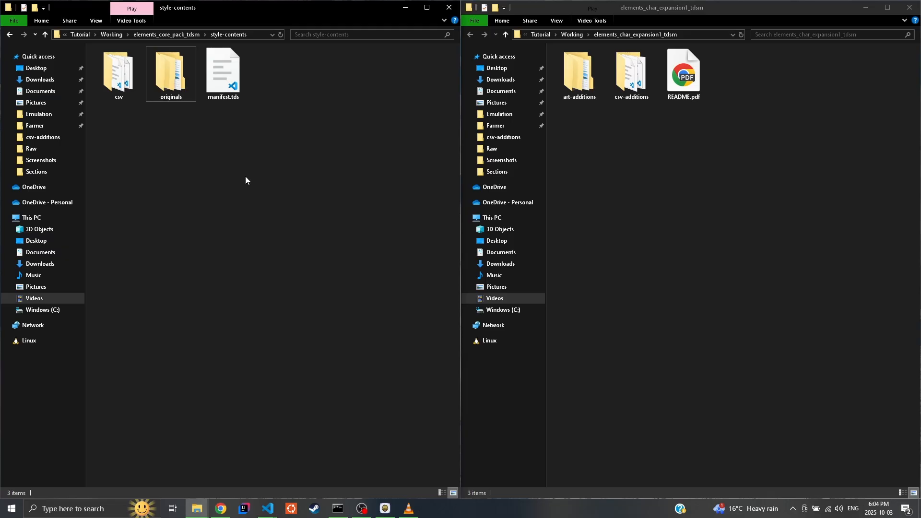
double_click(556, 87)
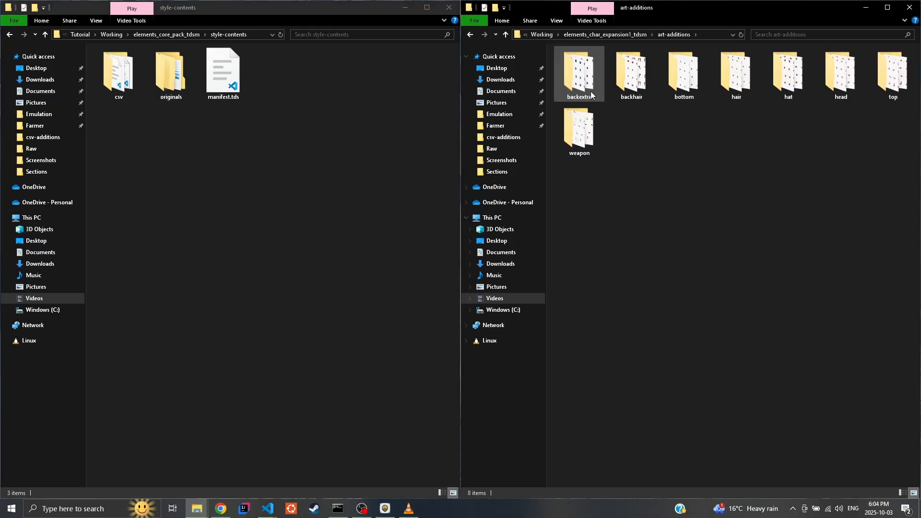
double_click(558, 85)
double_click(171, 69)
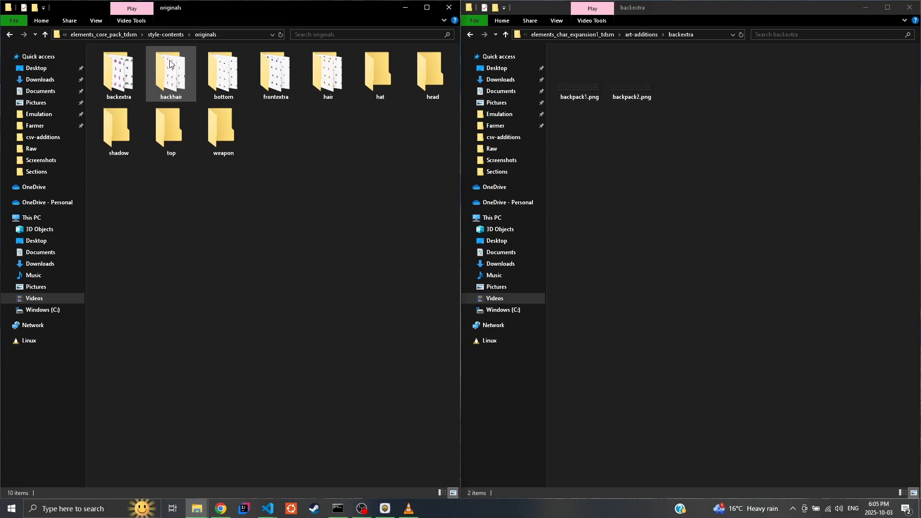
double_click(119, 72)
click(666, 246)
drag(714, 144, 599, 77)
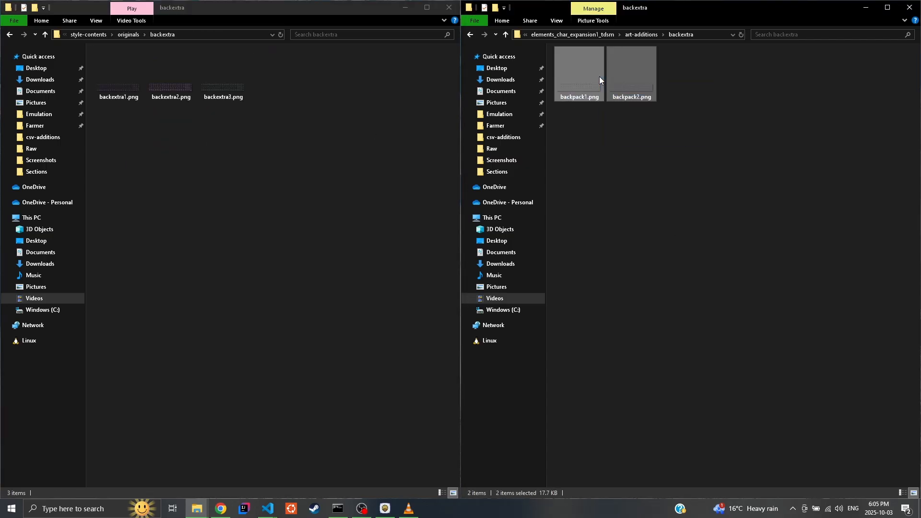
click(297, 209)
key(ctrl+v)
- Copy backhair6.png to backhair8.png from the expansion's backhair folder into the backhair folder under originals
click(129, 34)
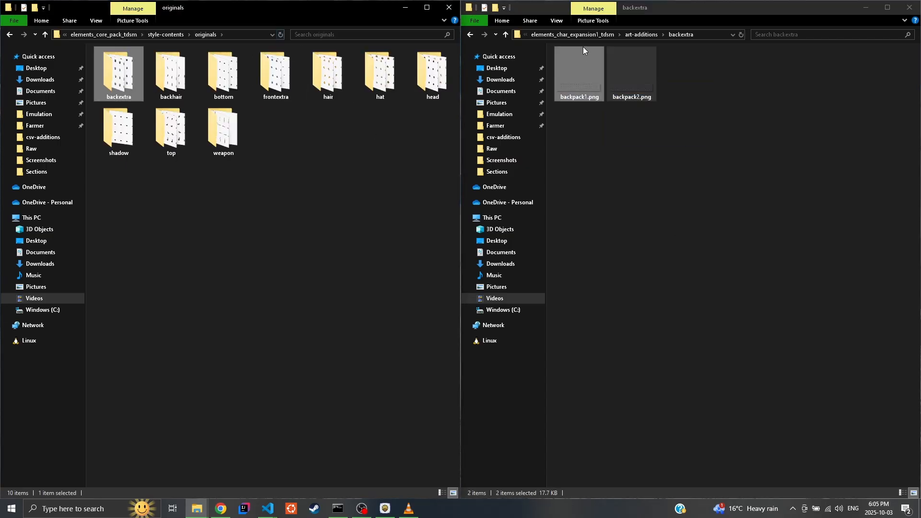
click(636, 34)
double_click(632, 81)
double_click(172, 77)
drag(748, 168, 582, 77)
key(ctrl+c)
click(362, 236)
key(ctrl+v)
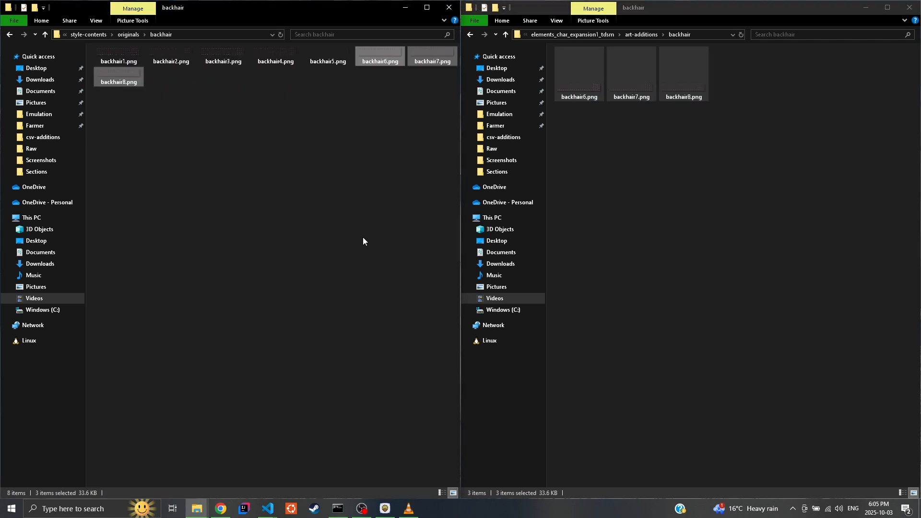
- Copy bottom9.png to bottom15.png from the expansion's bottom folder into the bottom folder under originals
click(131, 34)
click(645, 35)
double_click(683, 77)
double_click(226, 76)
click(875, 155)
key(ctrl+a)
key(ctrl+c)
click(317, 211)
key(ctrl+v)
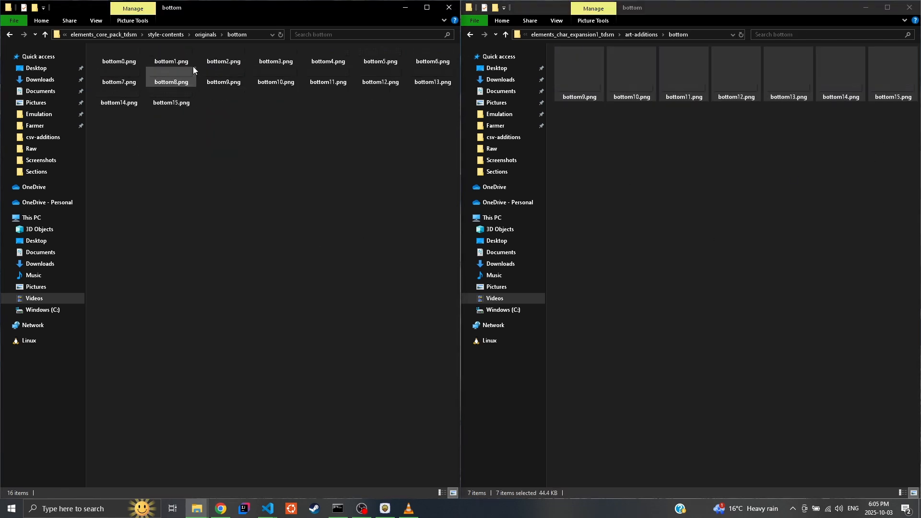
- Copy hair13.png to hair21.png from the expansion's hair folder into the hair folder under originals
click(204, 34)
click(642, 35)
double_click(735, 77)
key(ctrl+a)
key(ctrl+c)
double_click(328, 77)
key(ctrl+v)
- Copy the crown1, crown2, hat7, hat8 and hat9 images from the expansion's hat folder into the hat folder under originals
click(205, 35)
click(628, 56)
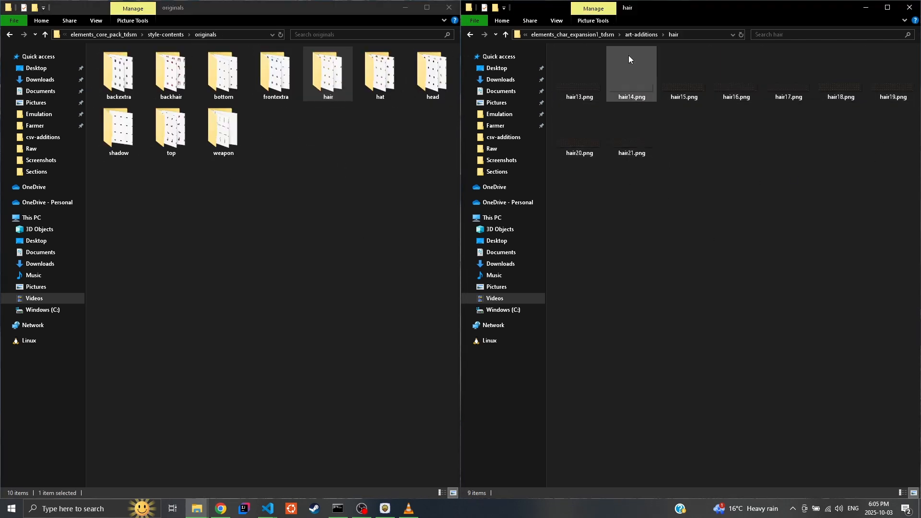
click(641, 35)
double_click(788, 76)
key(ctrl+a)
key(ctrl+c)
double_click(380, 77)
key(ctrl+v)
- Copy head9.png to head17.png from the expansion's head folder into the head folder under originals
click(206, 34)
click(641, 35)
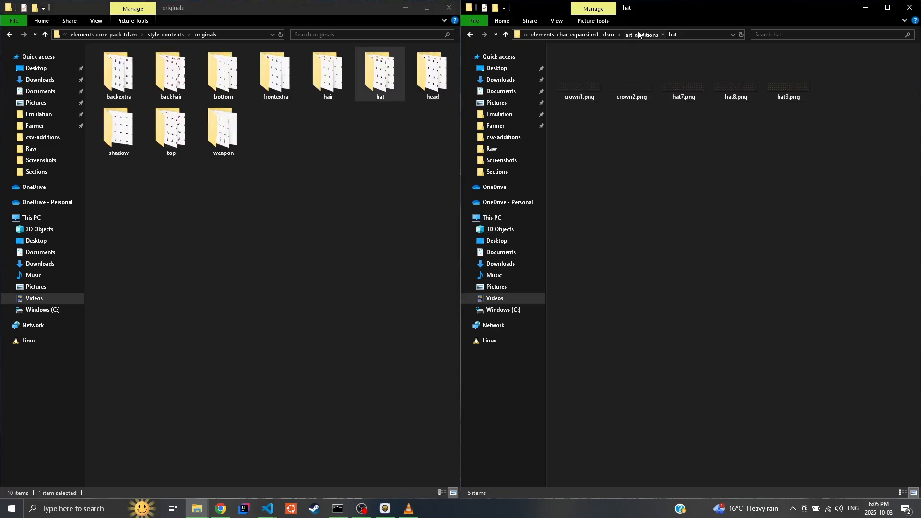
double_click(841, 76)
key(ctrl+a)
key(ctrl+c)
double_click(433, 77)
key(ctrl+v)
- Copy top13.png to top23.png from the expansion's top folder into the top folder under originals
click(205, 35)
click(649, 57)
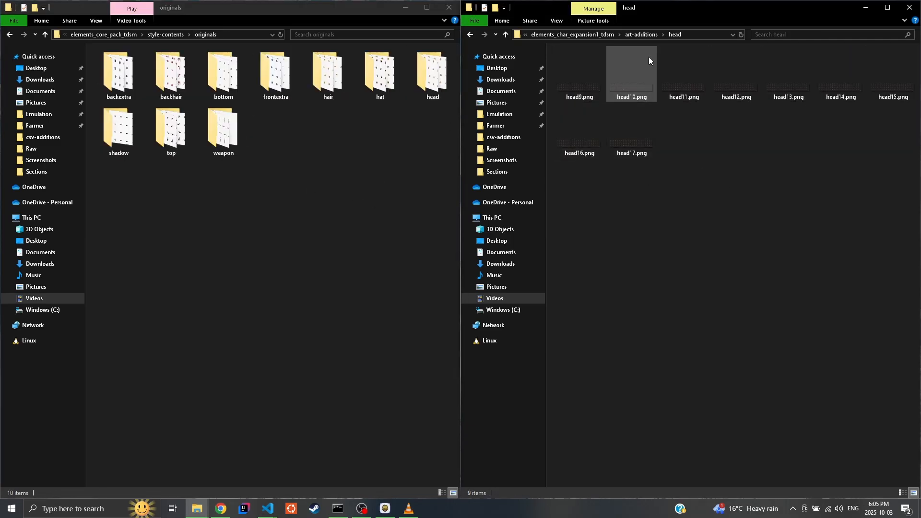
click(641, 34)
double_click(893, 77)
key(ctrl+a)
key(ctrl+c)
double_click(171, 130)
key(ctrl+v)
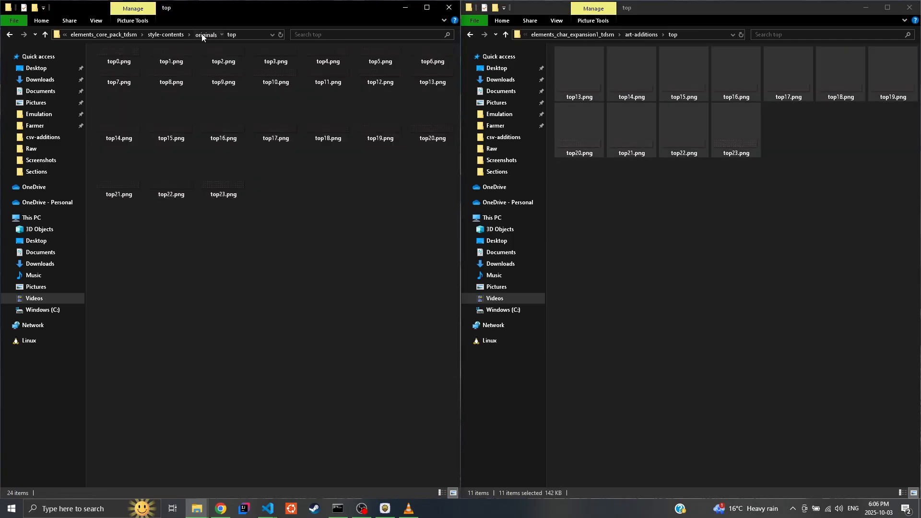
- Copy all axe, gun, shield, sword and wand images from the expansion's weapon folder into the weapon folder under originals
click(263, 34)
click(651, 34)
double_click(579, 129)
key(ctrl+a)
key(ctrl+c)
double_click(224, 130)
key(ctrl+v)
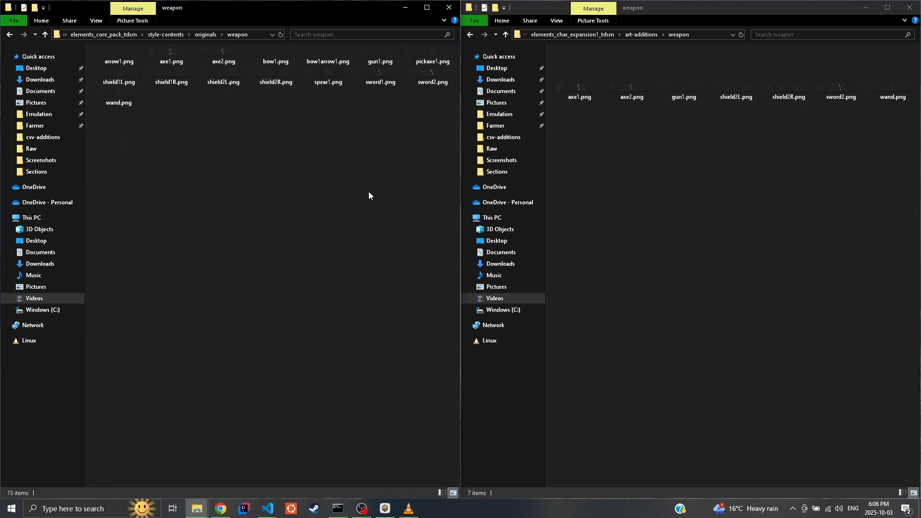
- Open the csv folder in style-contents and the expansion's csv-additions folder in the two side-by-side windows
click(211, 36)
click(165, 34)
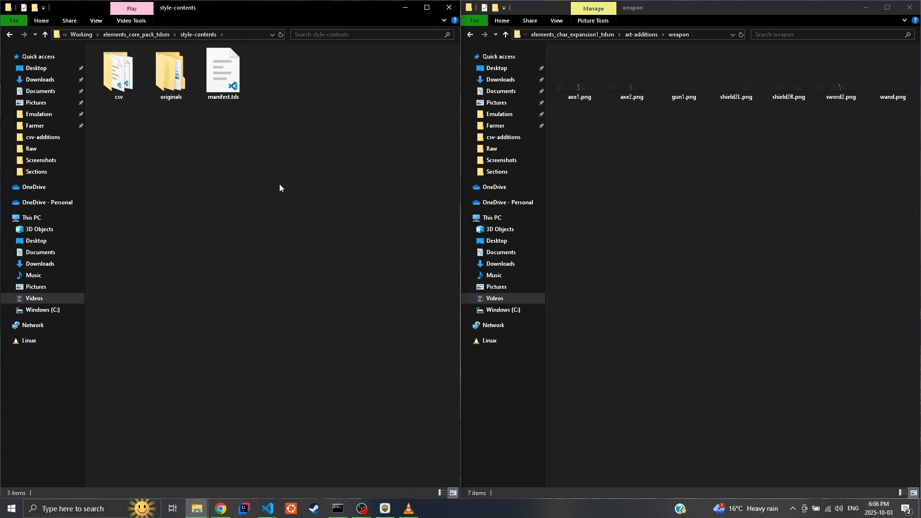
click(641, 33)
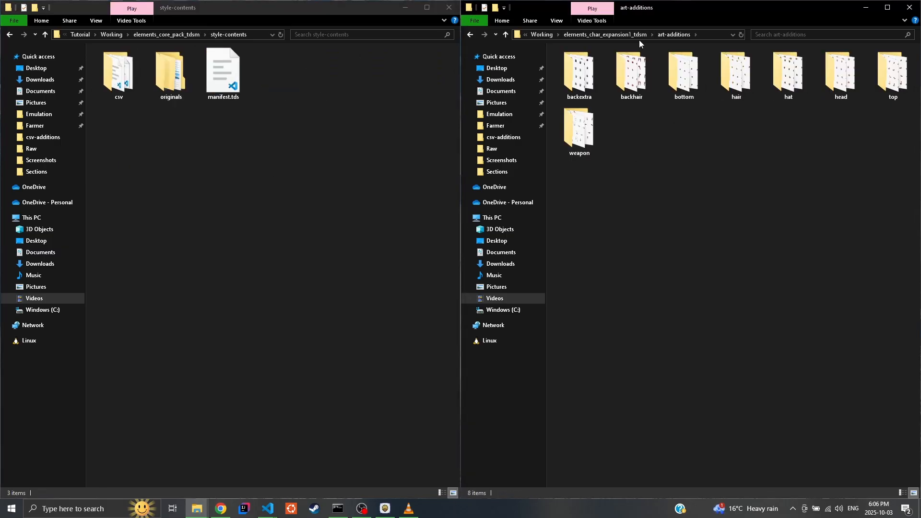
click(639, 36)
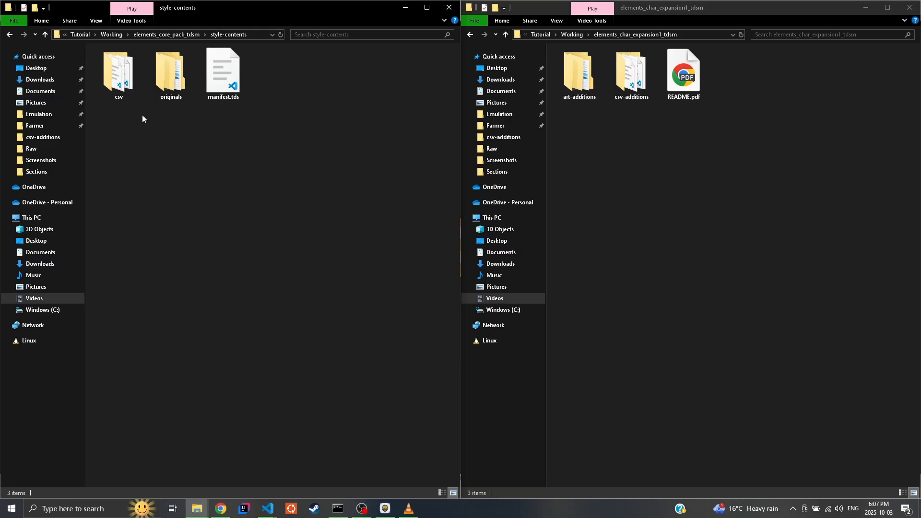
double_click(124, 72)
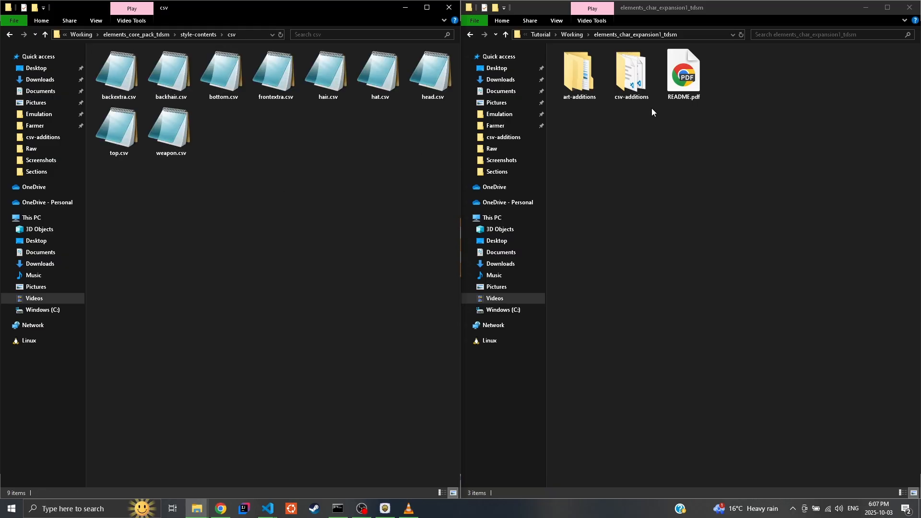
click(647, 96)
double_click(632, 73)
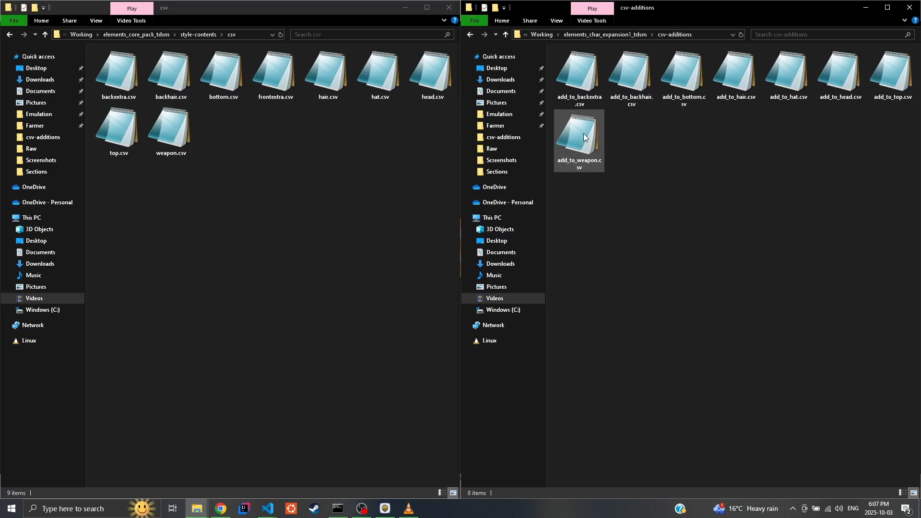
- Append the entries from add_to_backextra.csv (backpack1:2 and backpack2:2) to the core pack's backextra.csv, save it and close both files
double_click(580, 71)
drag(512, 78, 771, 169)
double_click(136, 78)
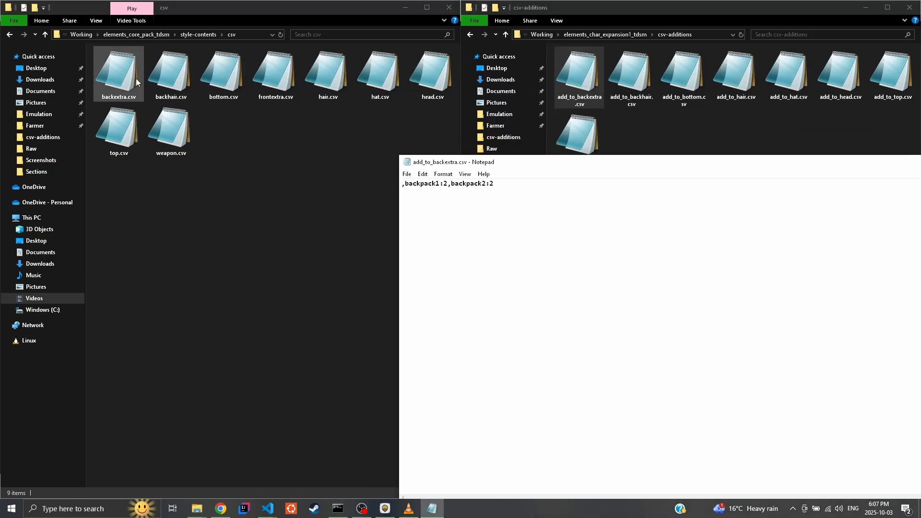
click(810, 290)
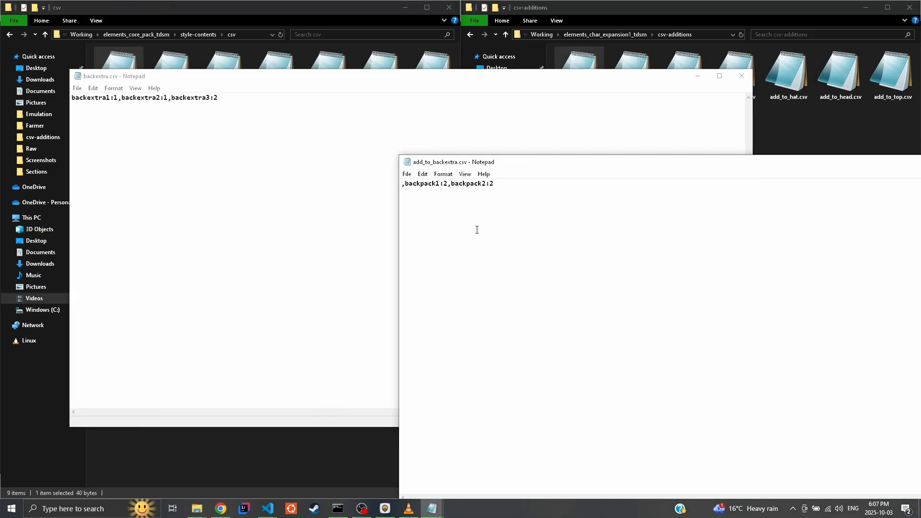
click(276, 197)
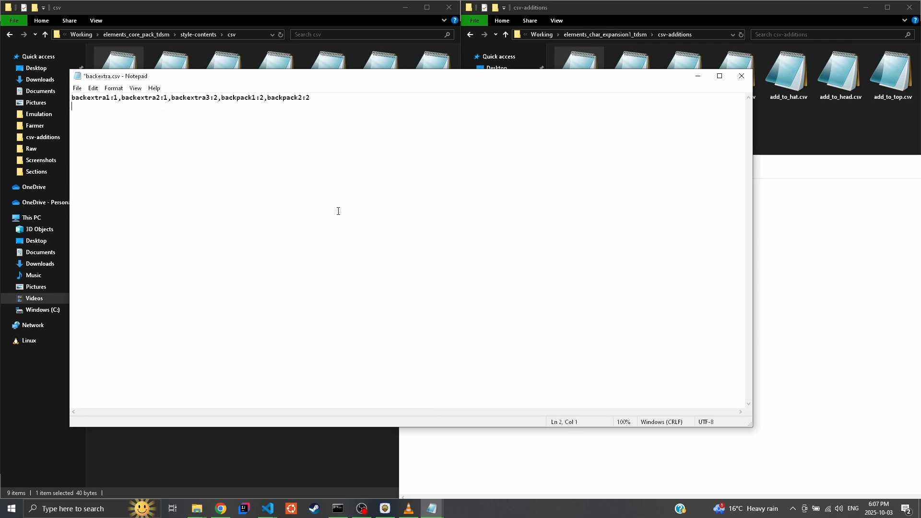
click(741, 75)
drag(781, 150, 624, 152)
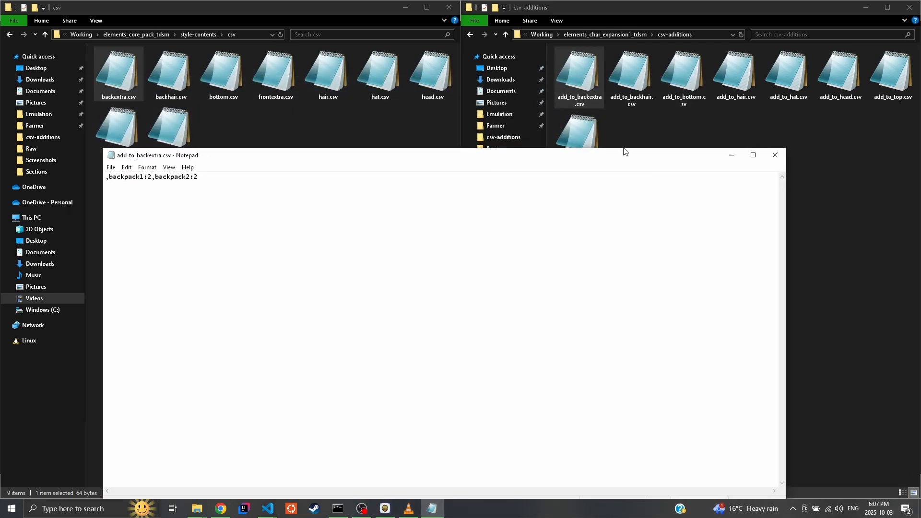
click(775, 155)
- Append the backhair6:1, backhair7:1 and backhair8:2 entries from add_to_backhair.csv to backhair.csv, save it and close both files
double_click(631, 73)
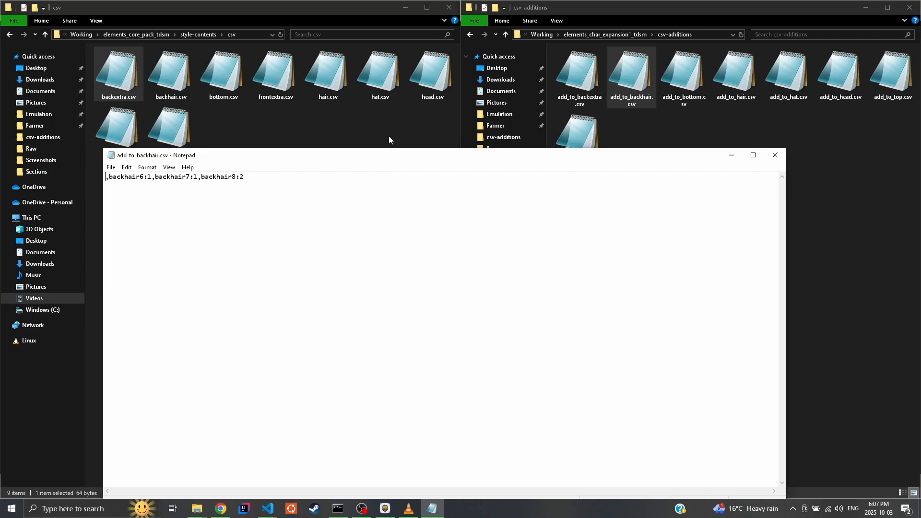
double_click(169, 70)
drag(545, 156, 441, 117)
click(698, 164)
key(ctrl+a)
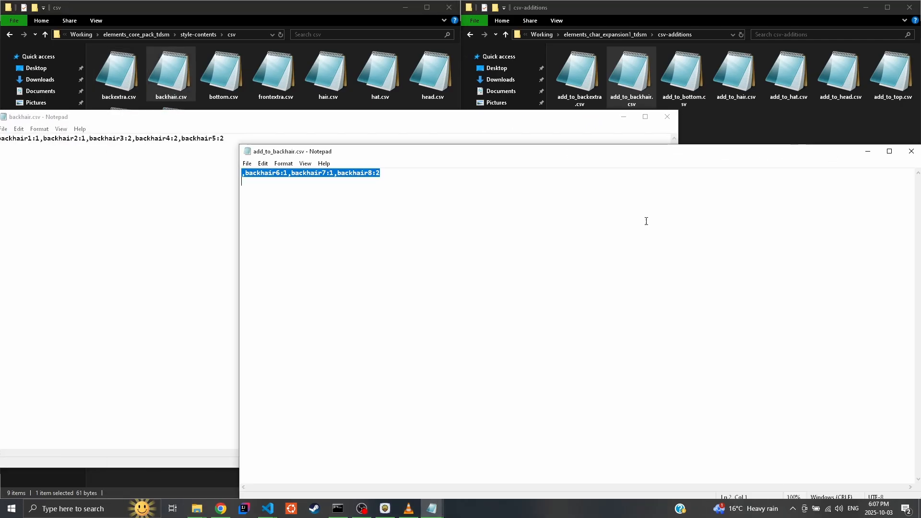
click(297, 139)
drag(372, 116, 524, 112)
key(ctrl+s)
click(818, 114)
click(908, 149)
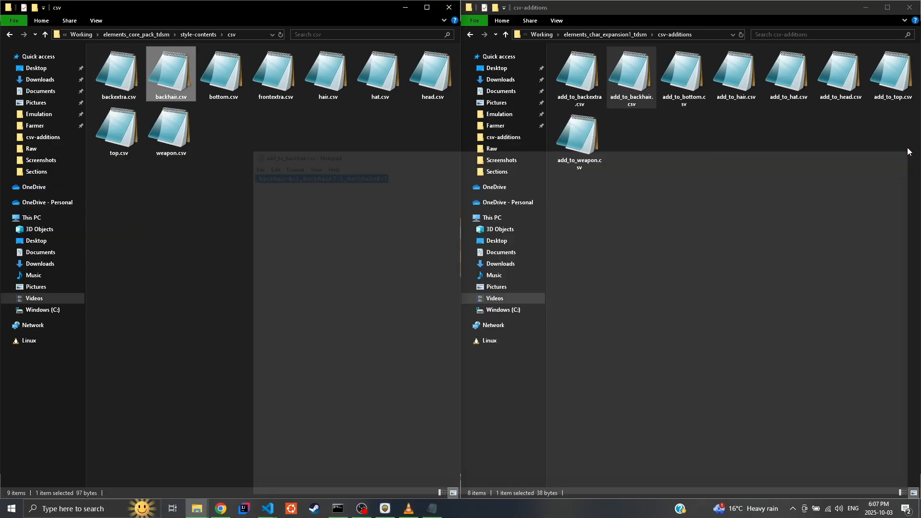
- Append the full contents of add_to_bottom.csv to the core pack's bottom.csv, save it and close both files
double_click(683, 72)
double_click(222, 73)
click(716, 296)
key(ctrl+a)
key(ctrl+c)
drag(609, 152, 522, 155)
click(330, 267)
key(ctrl+v)
click(793, 158)
click(910, 189)
- Append the hair entries from add_to_hair.csv, ending in hair21:1, to hair.csv, save it and close both files
double_click(736, 76)
click(320, 102)
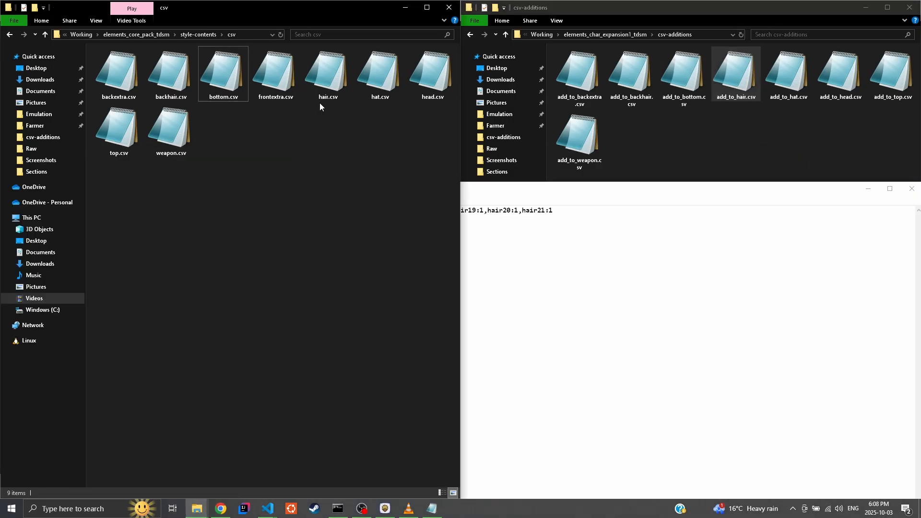
double_click(326, 82)
click(689, 300)
key(ctrl+a)
drag(553, 191, 521, 138)
key(ctrl+c)
click(343, 157)
key(ctrl+v)
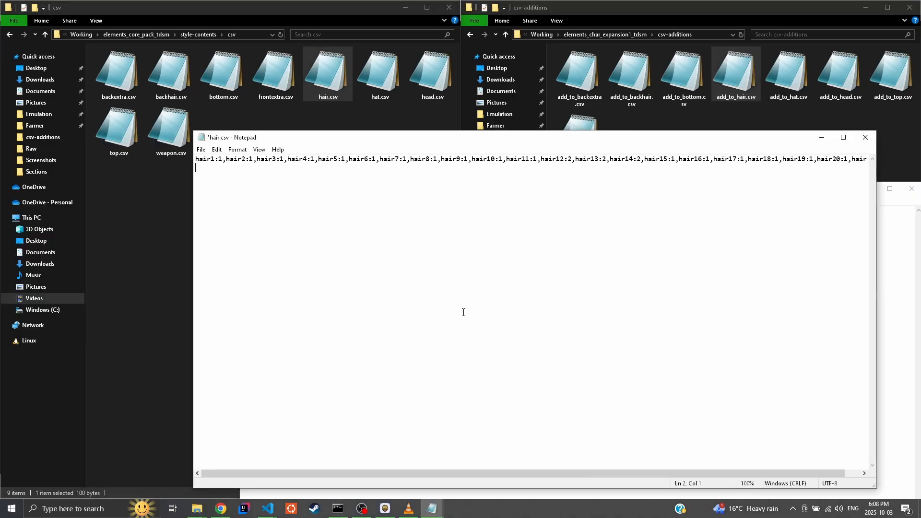
key(ctrl+s)
click(869, 136)
click(910, 189)
click(906, 189)
- Append hat7:1, hat8:1, hat9:2, crown1:2 and crown2:2 from add_to_hat.csv to hat.csv, save it and close both files
double_click(787, 76)
double_click(379, 82)
drag(431, 149, 230, 99)
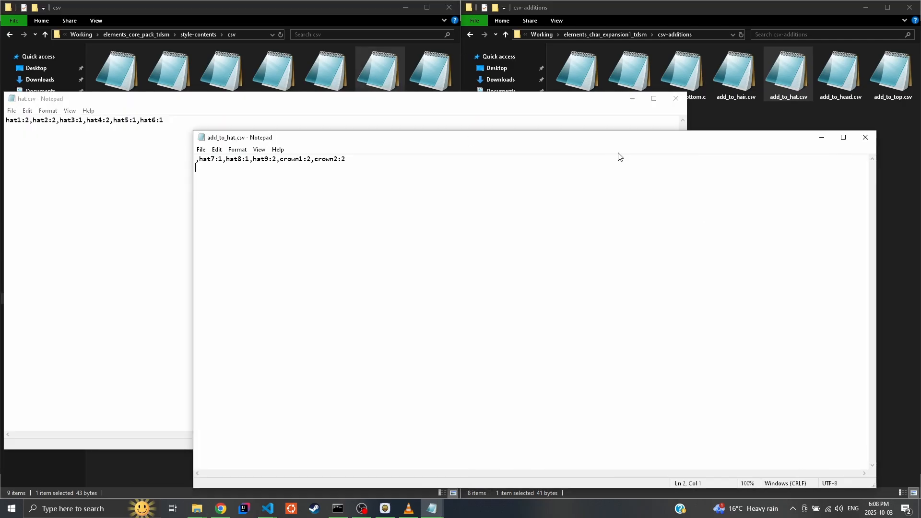
key(ctrl+a)
key(ctrl+c)
drag(605, 138, 523, 151)
click(216, 122)
key(ctrl+v)
click(676, 98)
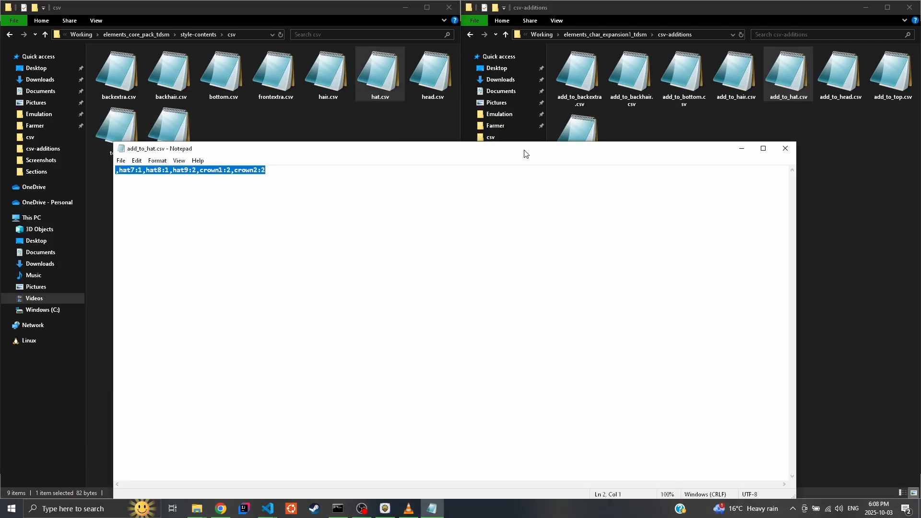
click(784, 149)
- Append the head entries from add_to_head.csv, ending in head17, to head.csv, save it and close both files
double_click(840, 77)
double_click(432, 77)
drag(432, 160, 300, 121)
drag(700, 148, 845, 163)
key(ctrl+a)
key(ctrl+c)
click(204, 145)
key(ctrl+v)
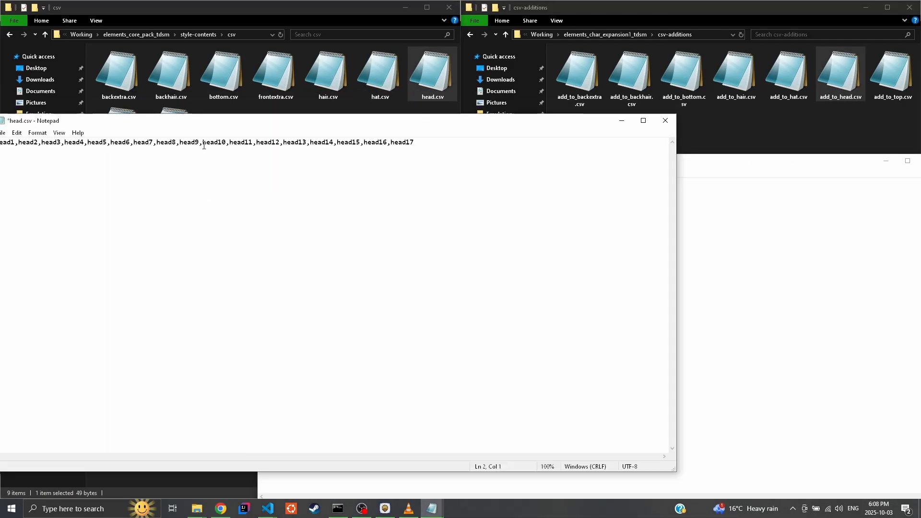
click(666, 121)
drag(744, 162, 613, 164)
click(799, 160)
click(885, 137)
- Append the top13 to top23 entries from add_to_top.csv to the core pack's top.csv, save it and close both files
double_click(893, 80)
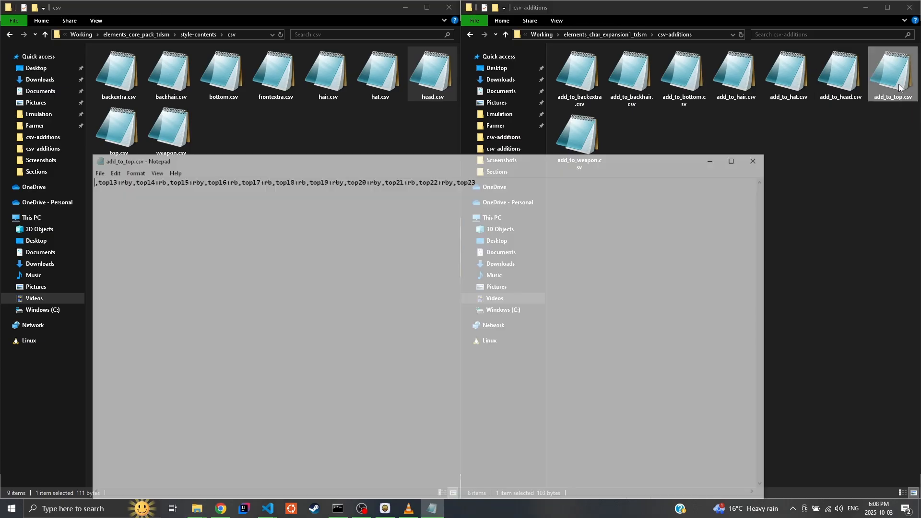
double_click(119, 128)
click(701, 297)
drag(493, 160, 618, 153)
key(ctrl+a)
key(ctrl+c)
click(348, 142)
click(417, 160)
key(ctrl+v)
click(355, 325)
click(904, 154)
- Append axe1, axe2, gun1, shield2L, shield2R, sword2 and wand from add_to_weapon.csv to weapon.csv, save it and close both files
double_click(566, 137)
double_click(171, 126)
drag(522, 150, 330, 113)
click(665, 261)
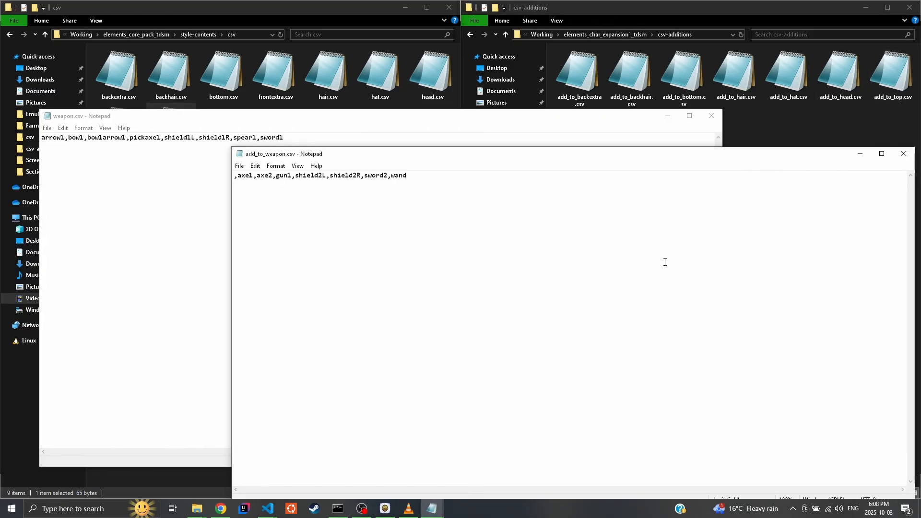
key(ctrl+a)
key(ctrl+c)
click(362, 143)
click(712, 118)
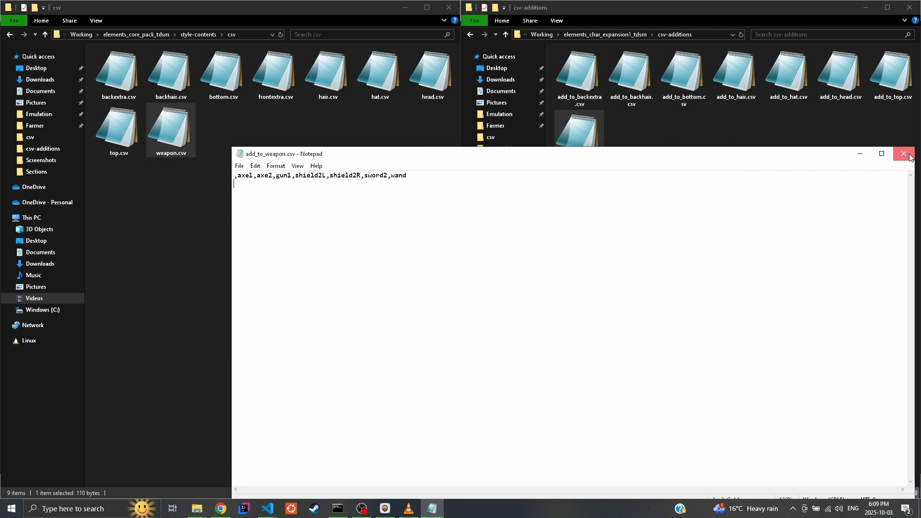
click(903, 154)
- Compress the csv folder, originals folder and manifest file in style-contents into a zip archive named my-updated-style.zip
click(614, 35)
click(198, 35)
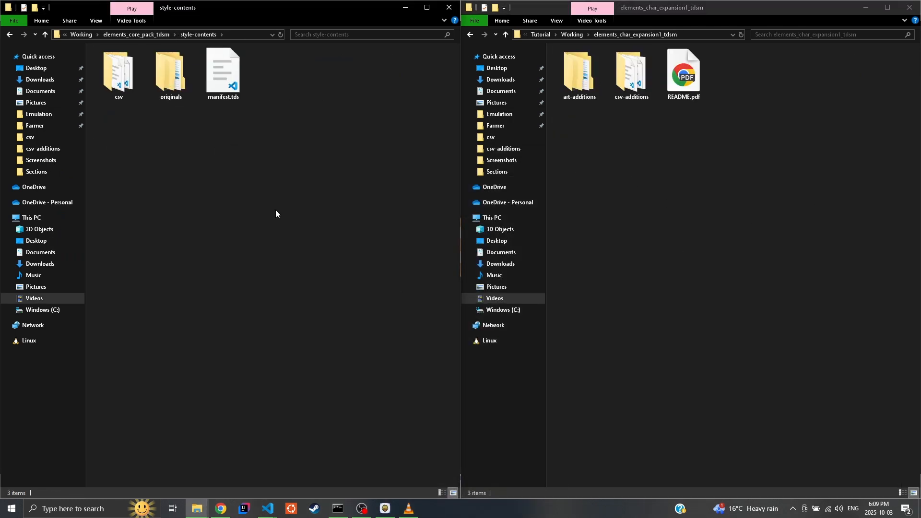
drag(341, 58, 102, 83)
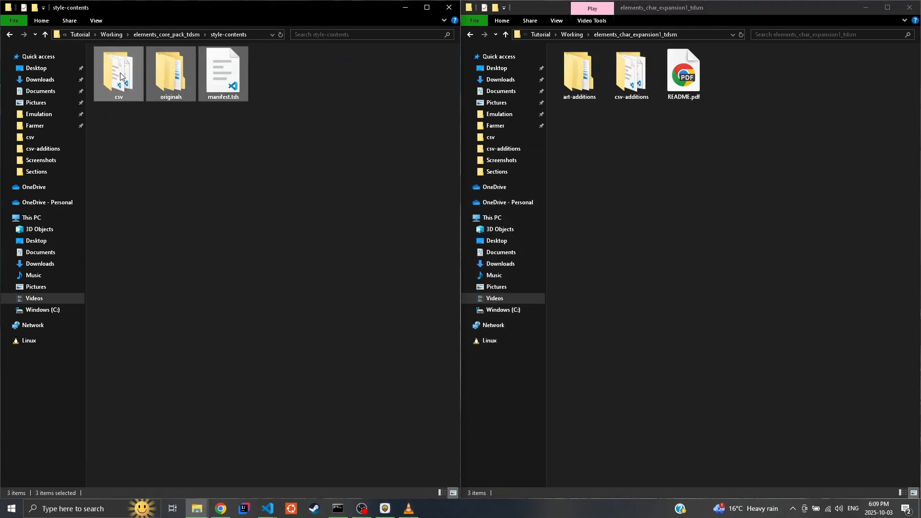
right_click(120, 72)
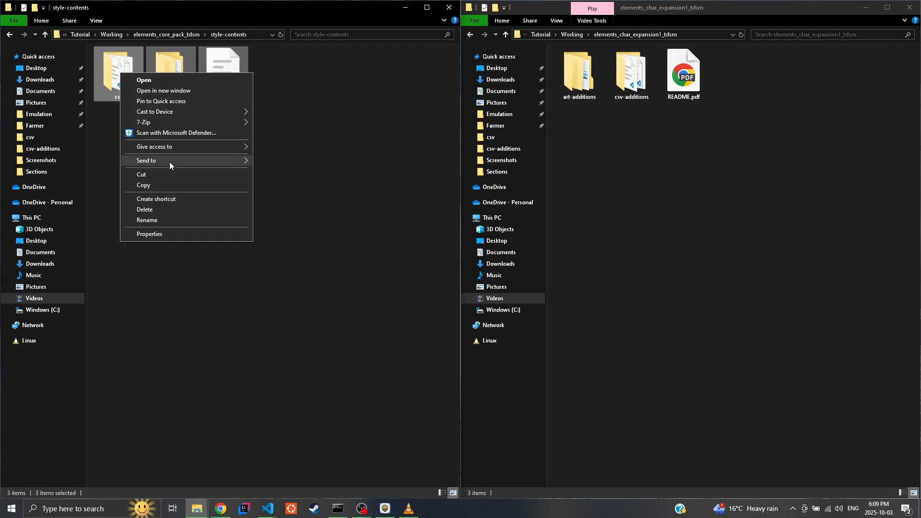
mouse_move(169, 163)
click(298, 174)
text(my-updat)
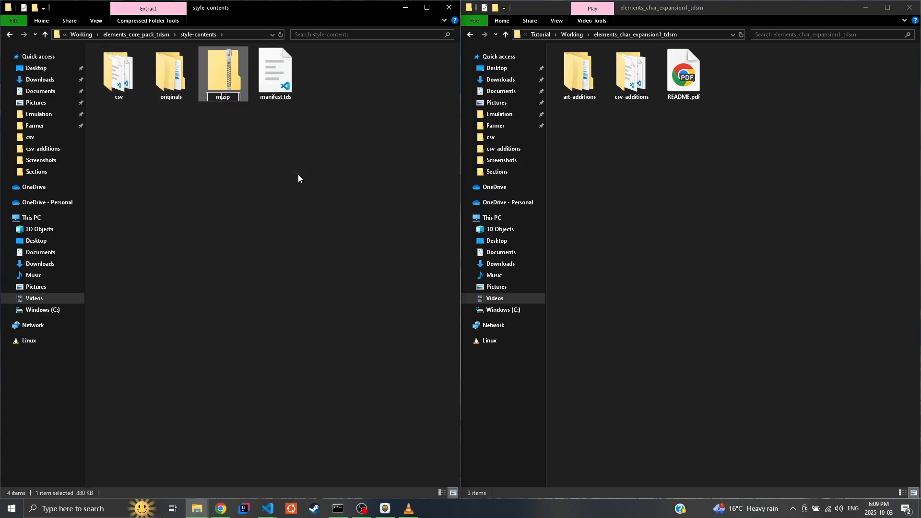
text(ed-style)
key(Return)
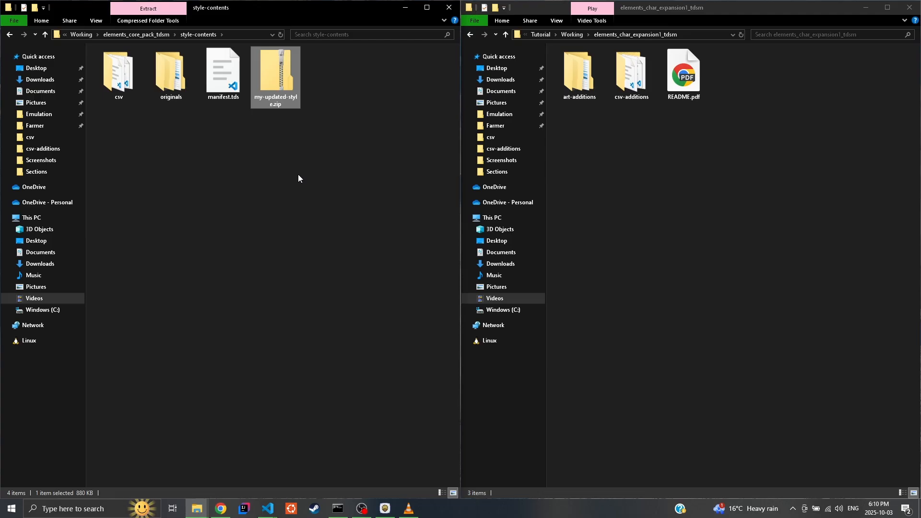
click(298, 175)
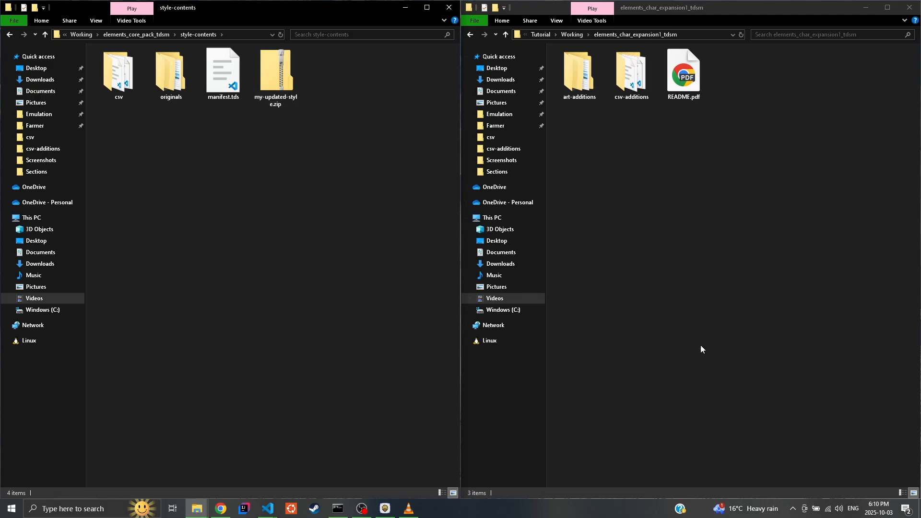
- Switch to Top Down Sprite Maker, start editing and load my-updated-style.zip from the style-contents folder as a sprite style
key(super+d)
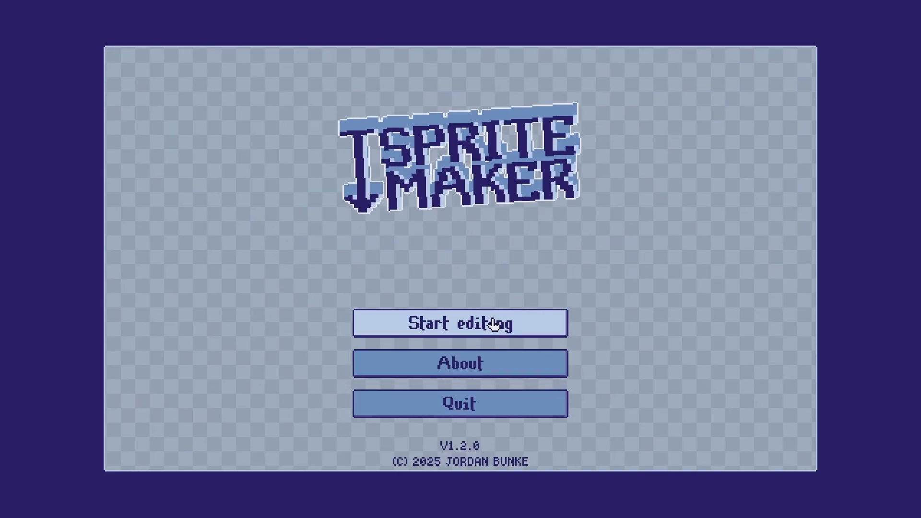
click(464, 323)
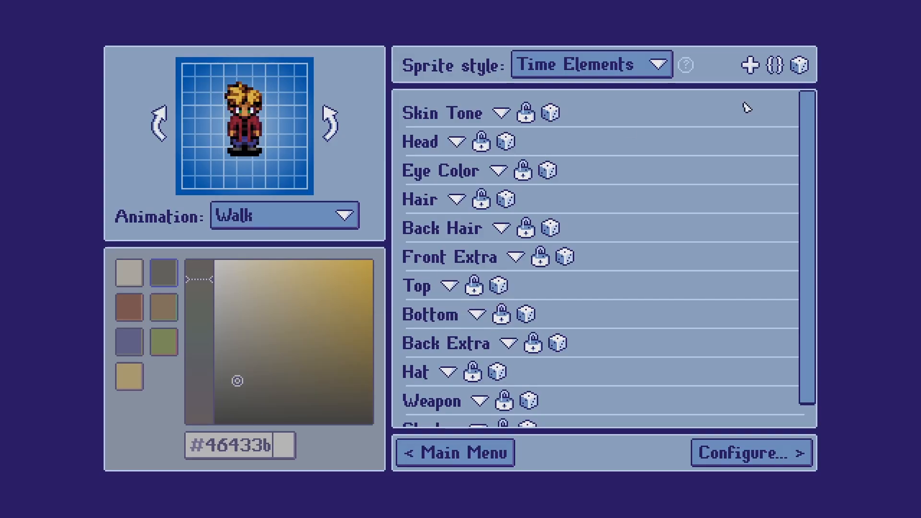
click(750, 65)
click(519, 164)
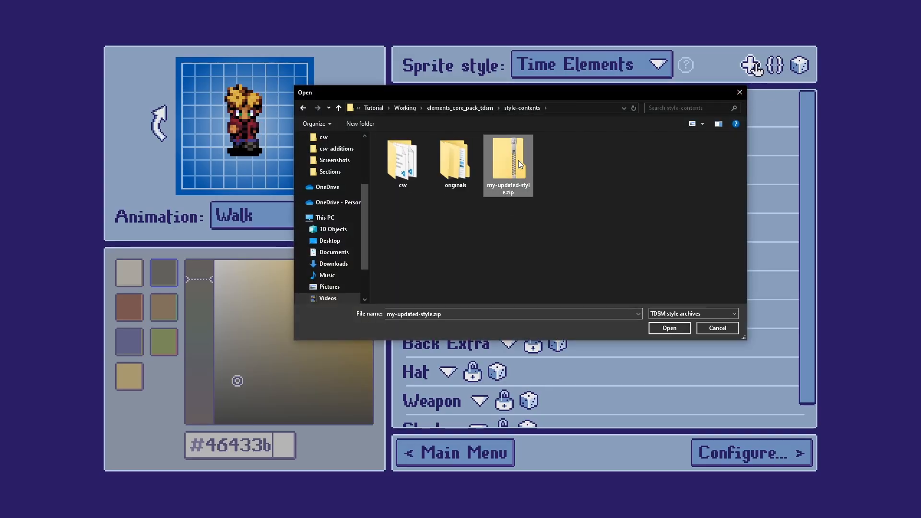
click(683, 328)
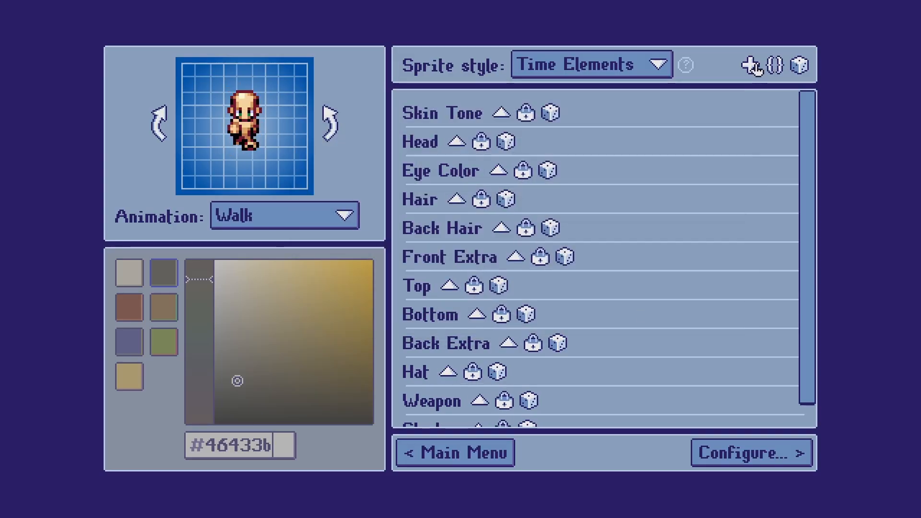
- Give the sprite one of the added heads with dark eyewear from near the end of the Head choices
click(456, 142)
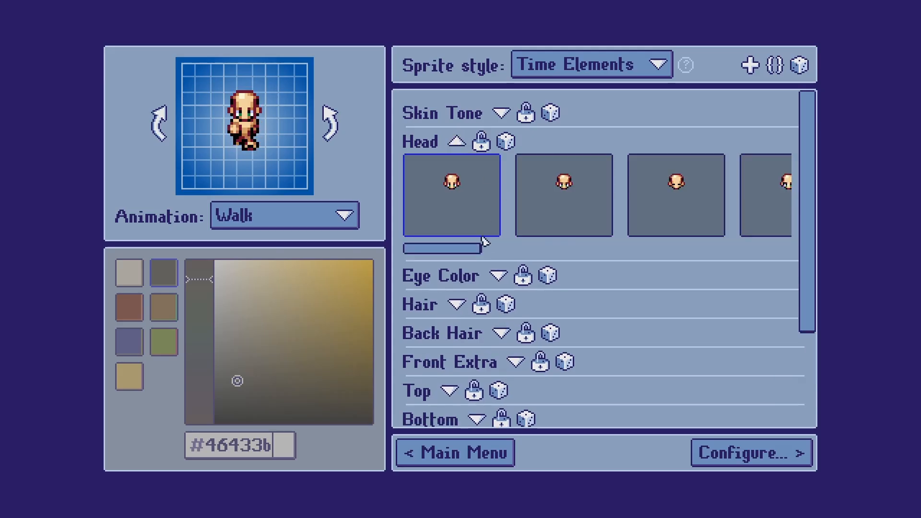
drag(467, 249, 727, 247)
click(717, 226)
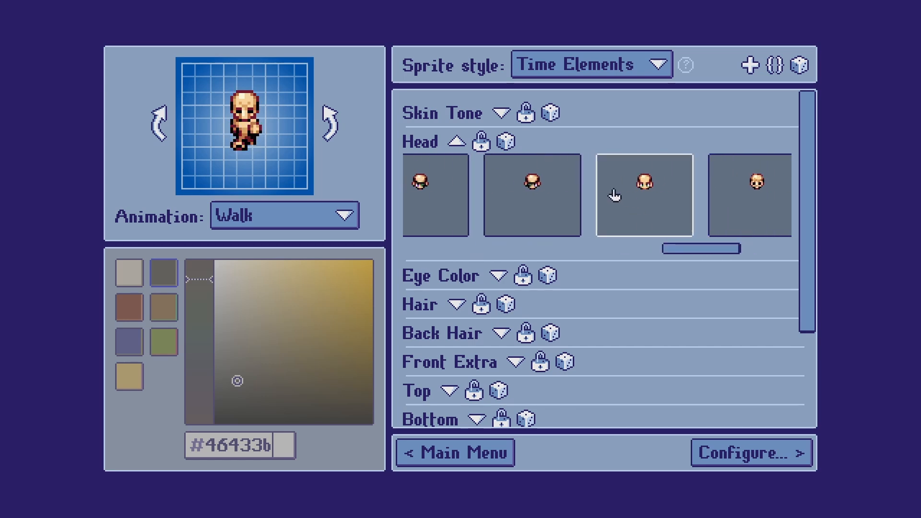
- Change the skin tone to the second, orange-brown swatch and collapse the Skin Tone and Head sections
click(501, 113)
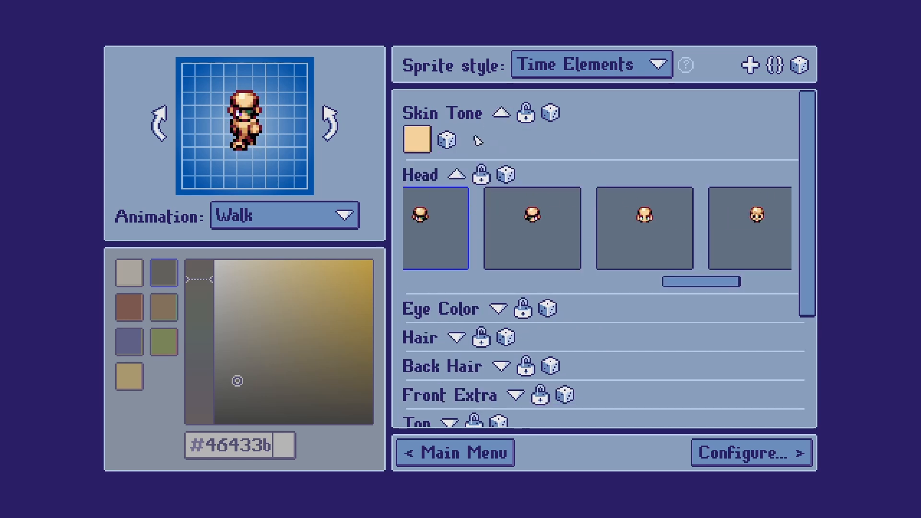
click(418, 139)
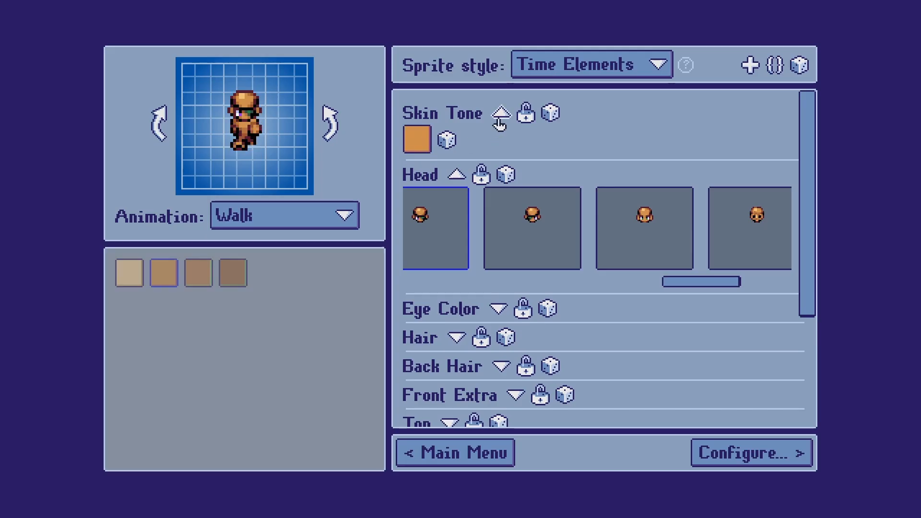
click(501, 113)
click(456, 142)
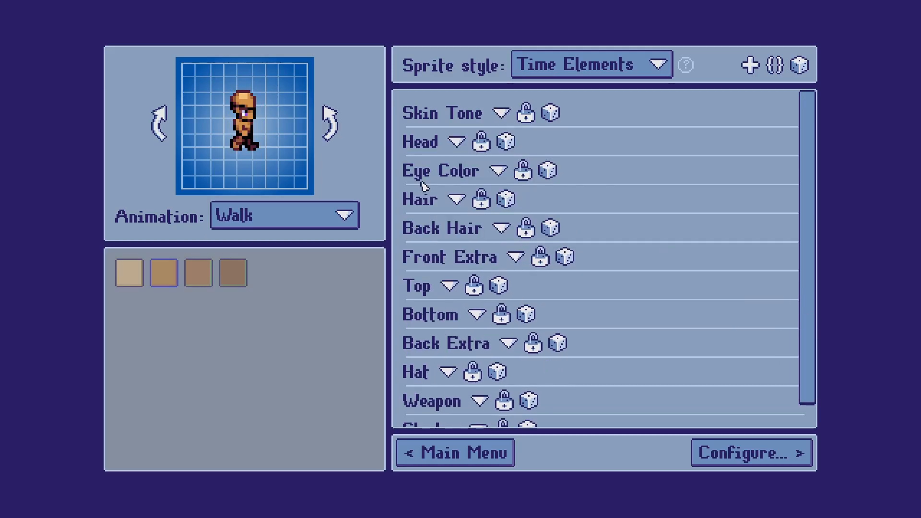
- Give the sprite the HAIR21 hairstyle in yellow #d7bc36 and collapse the Hair section
scroll(480, 338, down, 1)
click(456, 177)
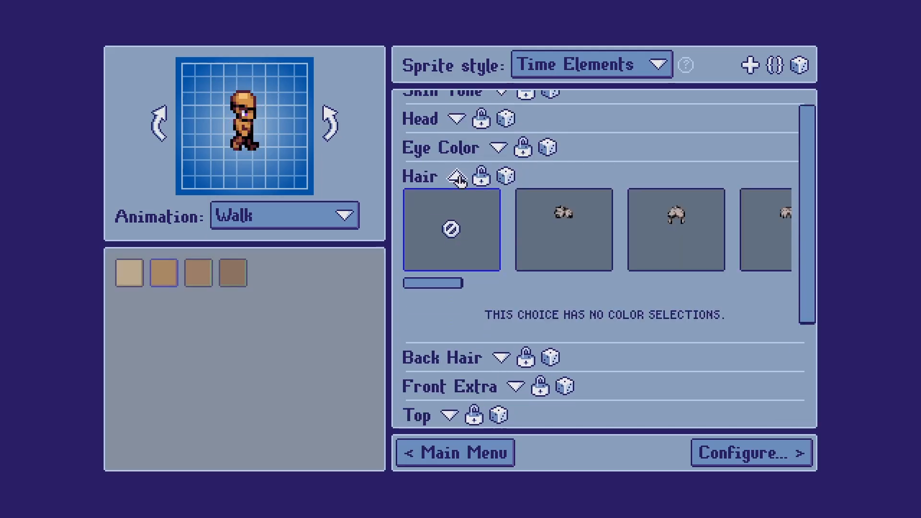
drag(449, 283, 732, 283)
click(691, 225)
click(630, 226)
click(417, 322)
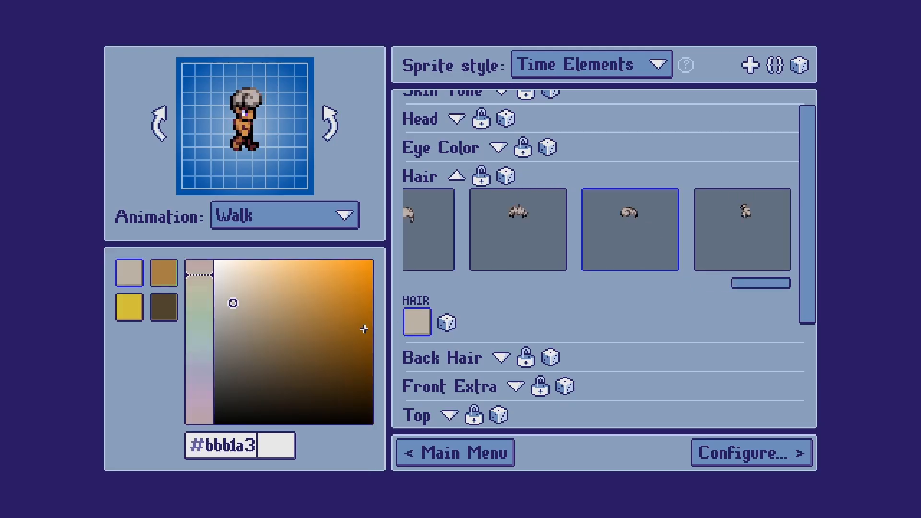
click(140, 315)
click(424, 330)
click(741, 250)
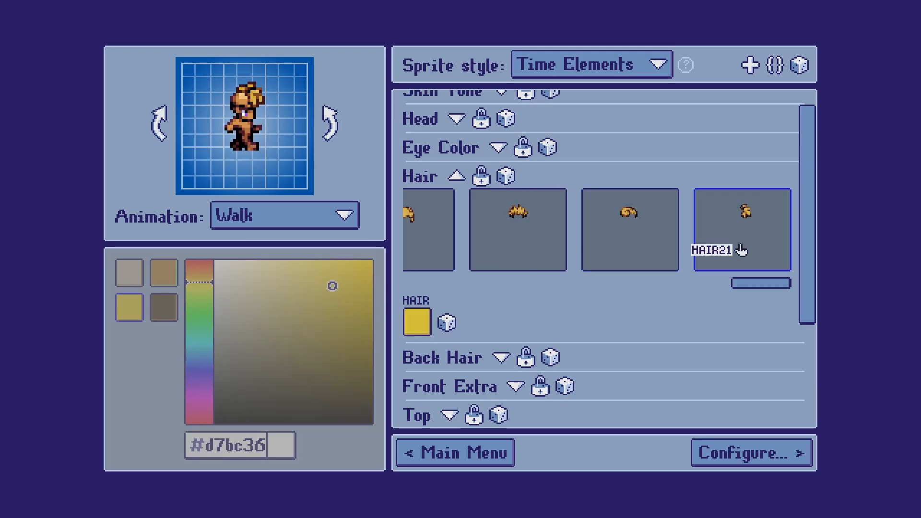
click(342, 136)
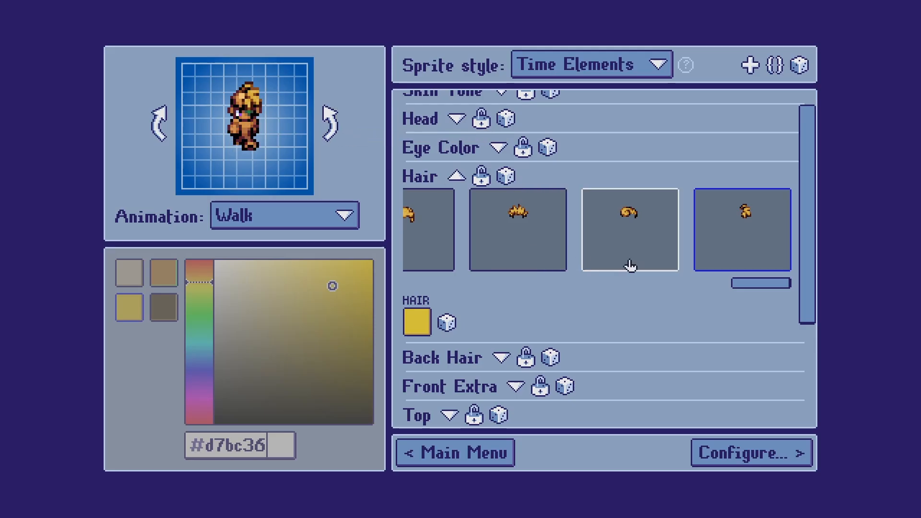
click(457, 178)
- Expand the Top section and bring up the last of its clothing choices
click(453, 271)
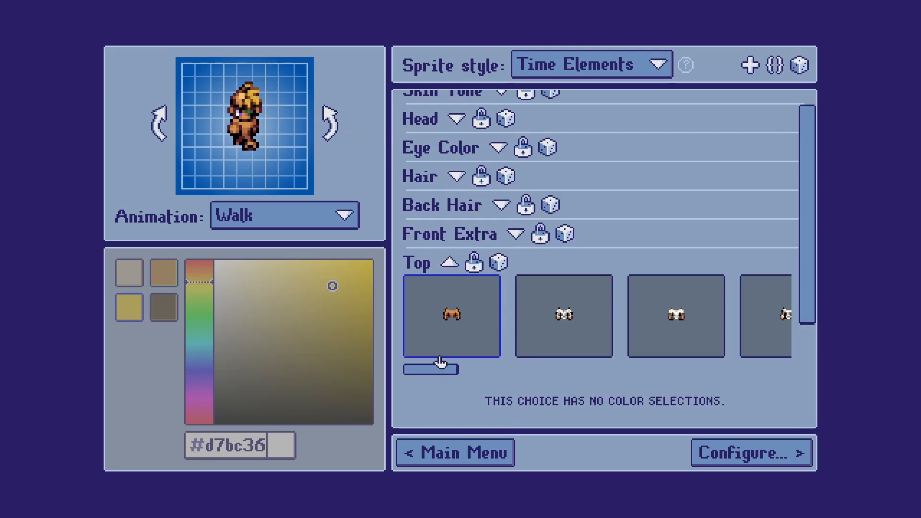
drag(438, 368, 764, 368)
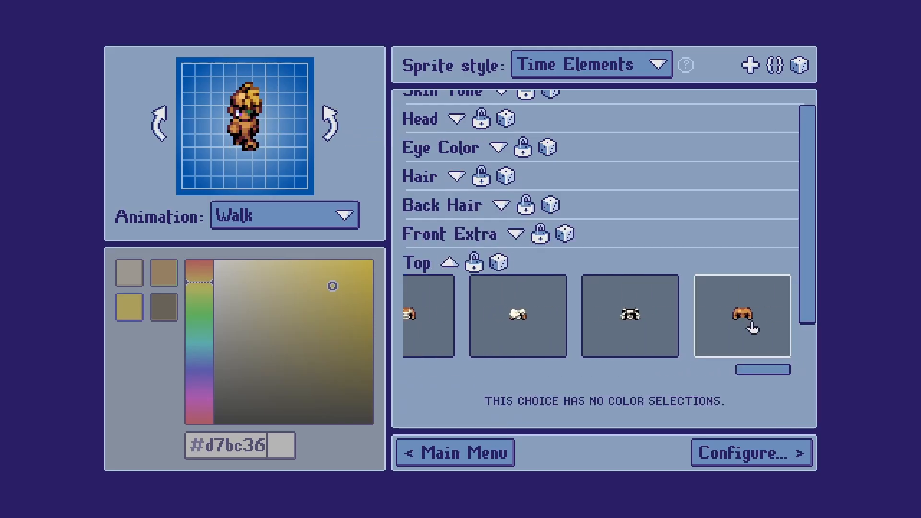